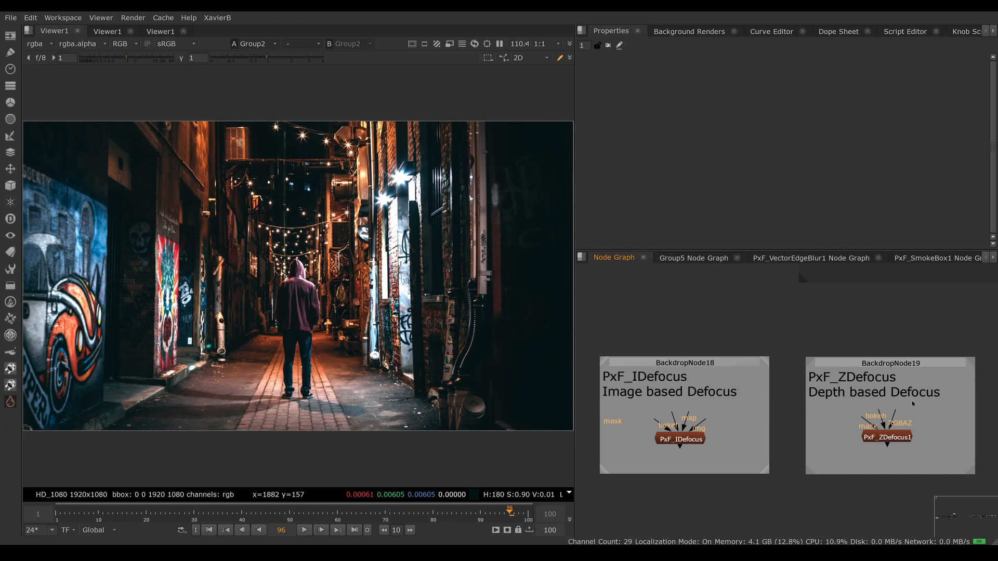
Step: Examine the PxF_IDefocus, PxF_ZDefocus and PxF_DeepDefocus nodes in their backdrops in the node graph
scroll(891, 460, down, 3)
middle_drag(891, 459, 806, 432)
scroll(808, 432, up, 1)
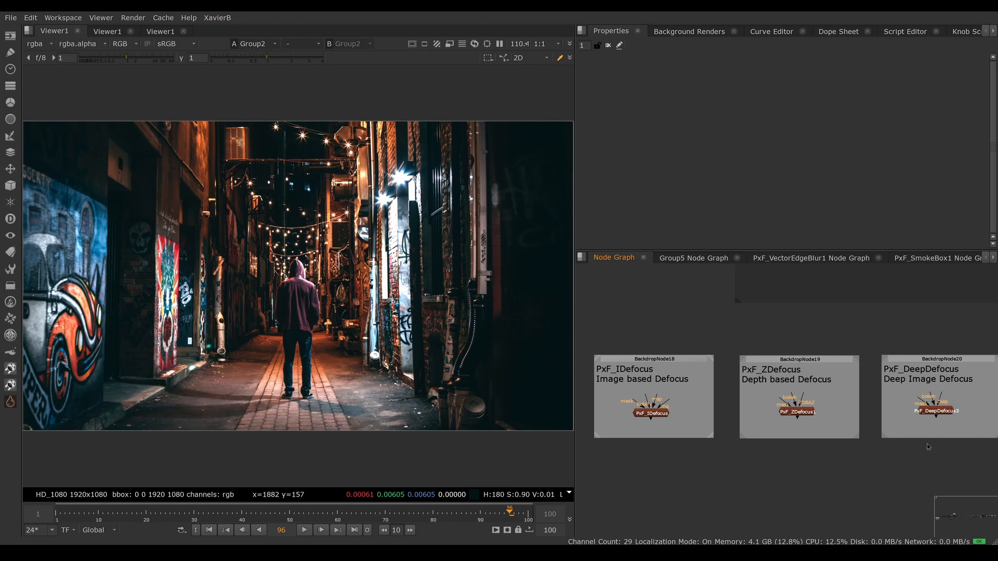
drag(760, 390, 834, 427)
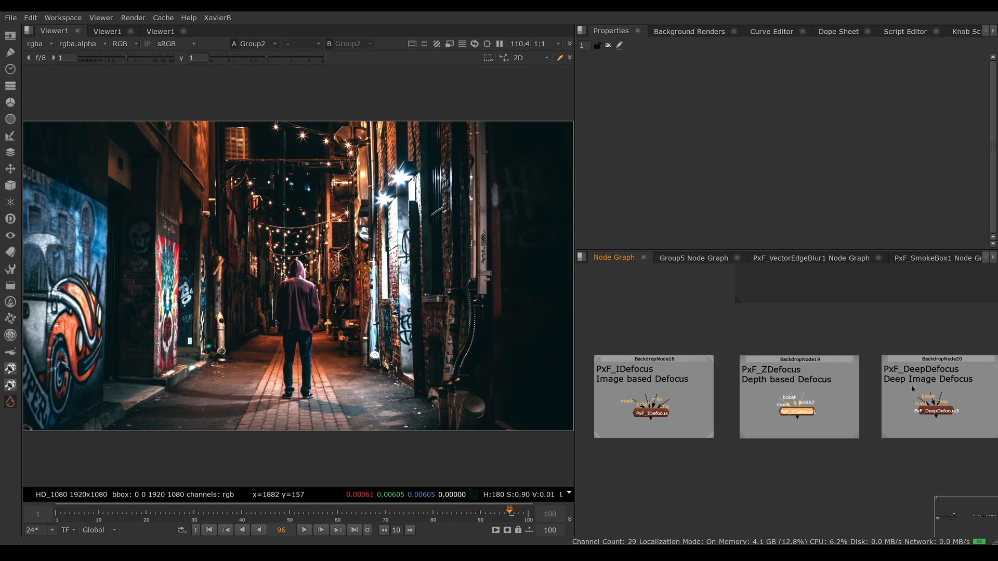
drag(911, 385, 976, 433)
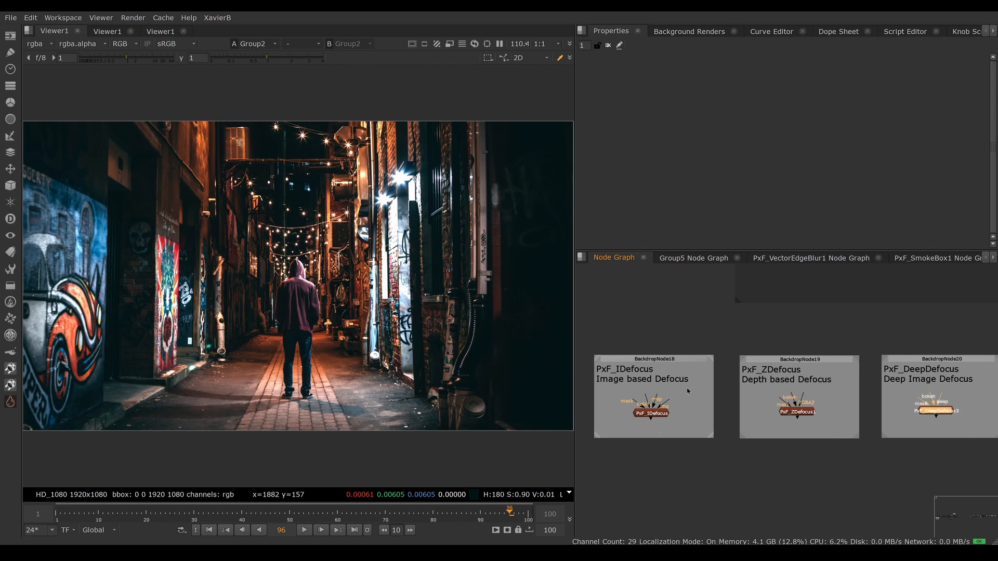
drag(687, 391, 616, 444)
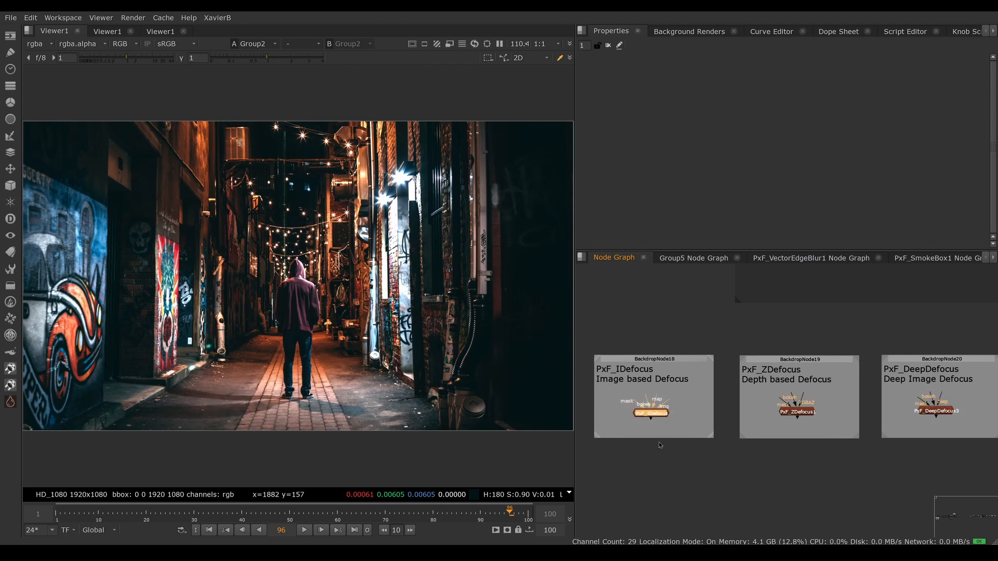
drag(687, 391, 618, 438)
Step: Find the PxF_IDefocus backdrop and show the Group2 alley image in the viewer to examine the lights and the figure
middle_drag(863, 275, 777, 439)
scroll(778, 425, up, 4)
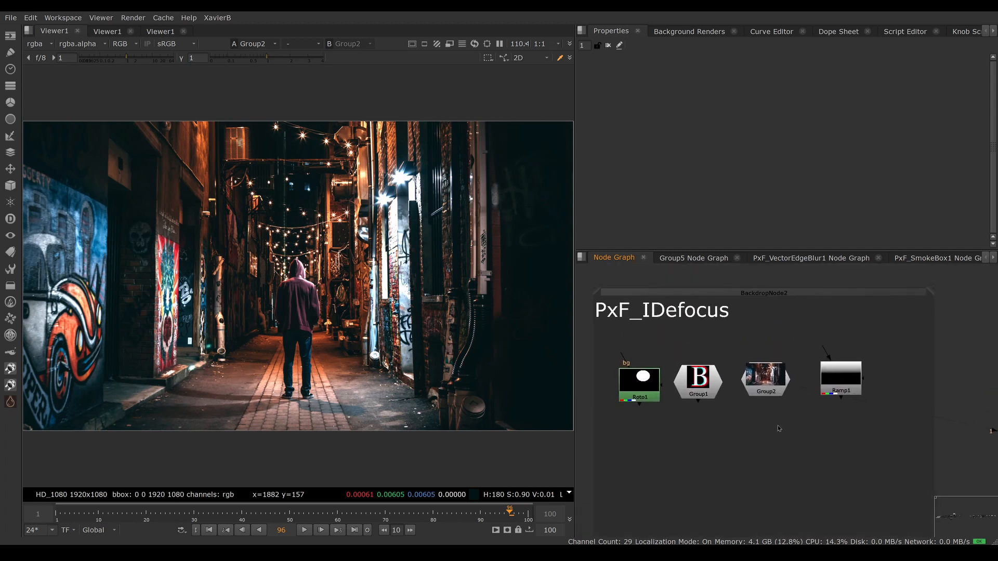
drag(765, 376, 778, 368)
key(1)
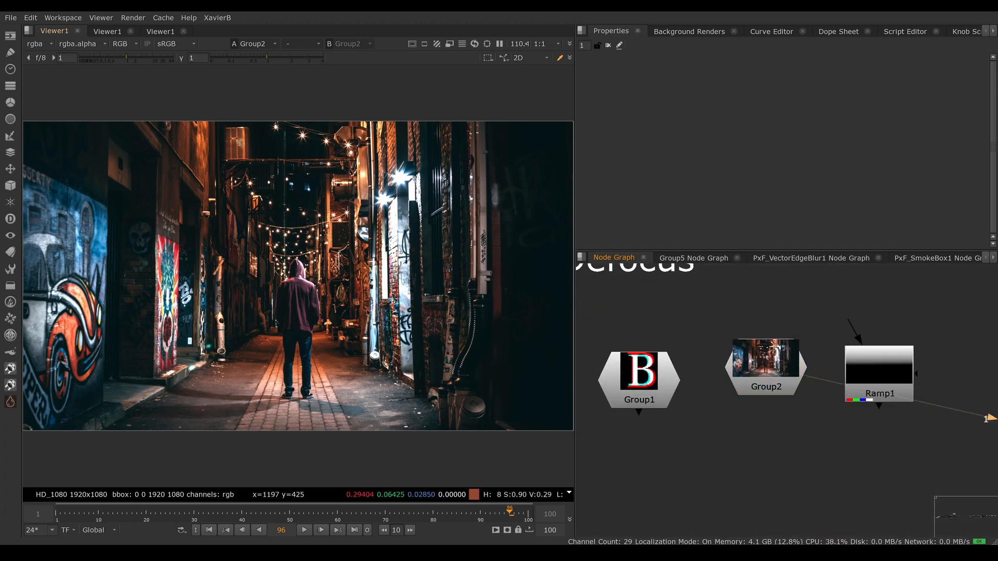
drag(253, 114, 332, 150)
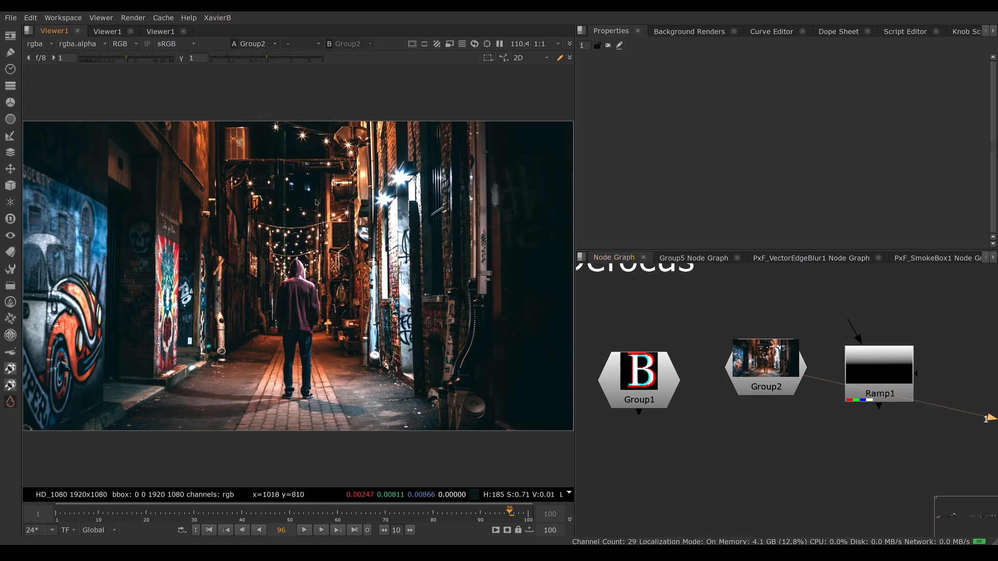
drag(273, 265, 293, 280)
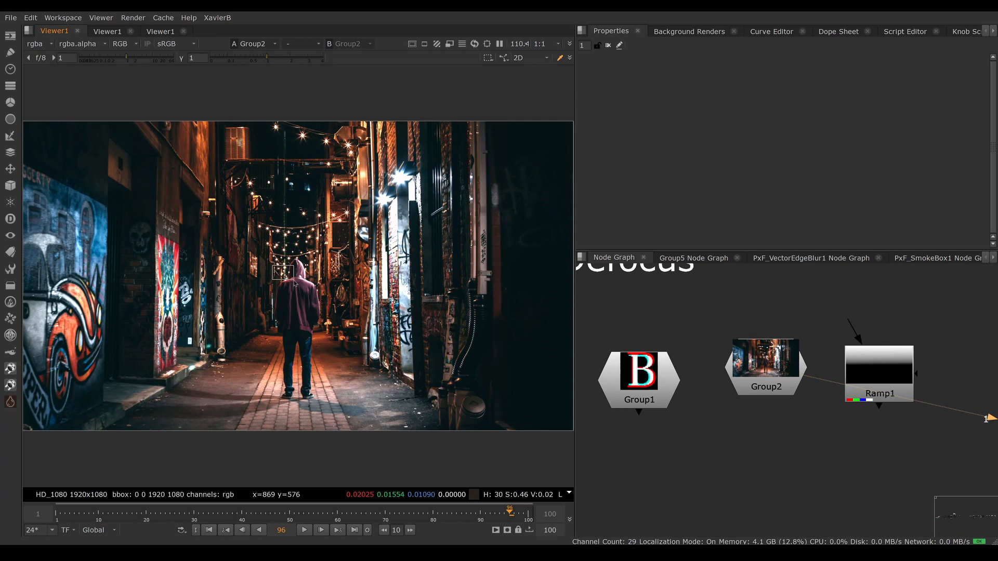
Step: Display the Ramp1 gradient in the viewer for comparison and return to the Group2 image
drag(898, 378, 898, 372)
key(1)
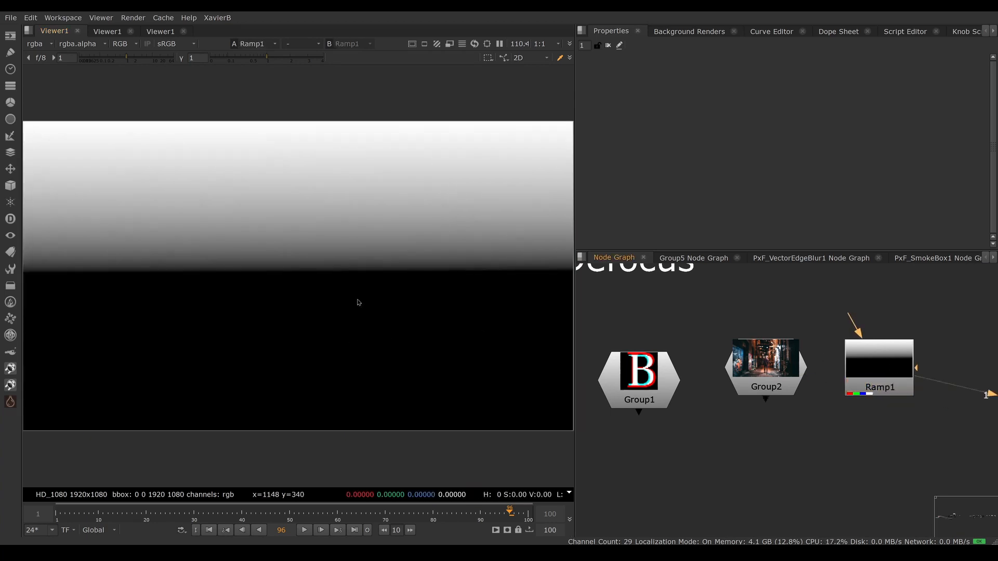
click(742, 367)
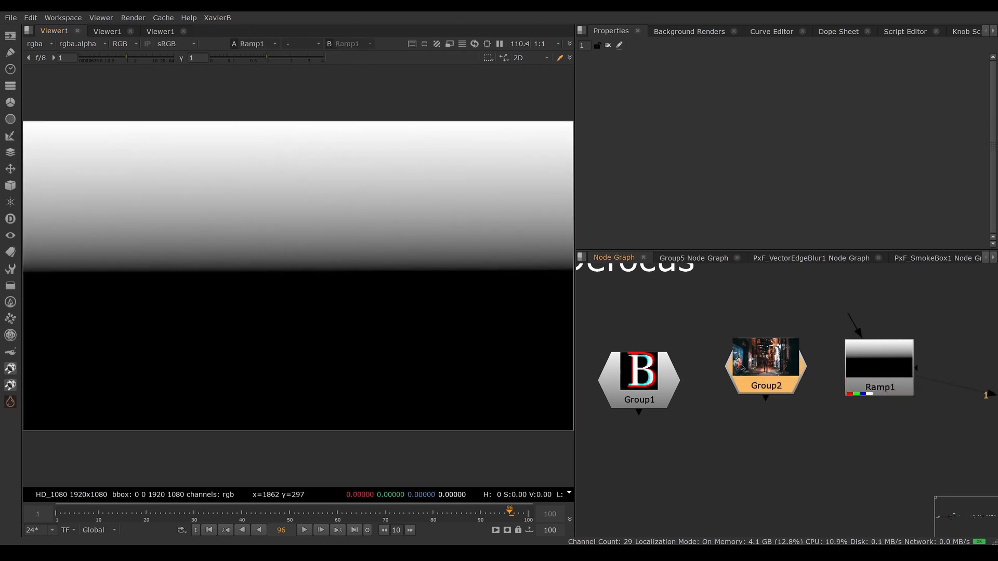
key(1)
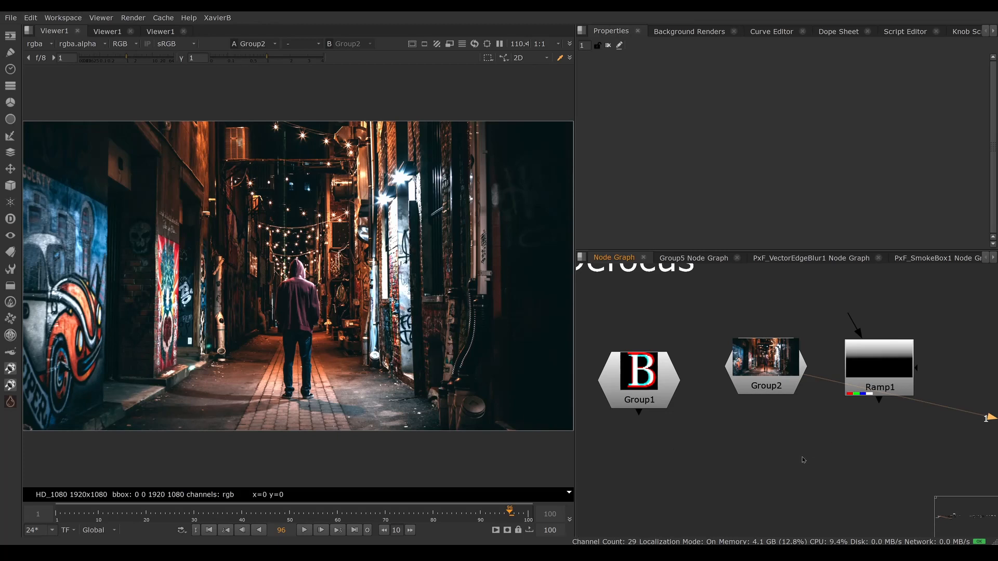
Step: Add a Defocus node below Group2, fed by Group2, and show its result in the viewer
click(752, 436)
key(Tab)
text(de)
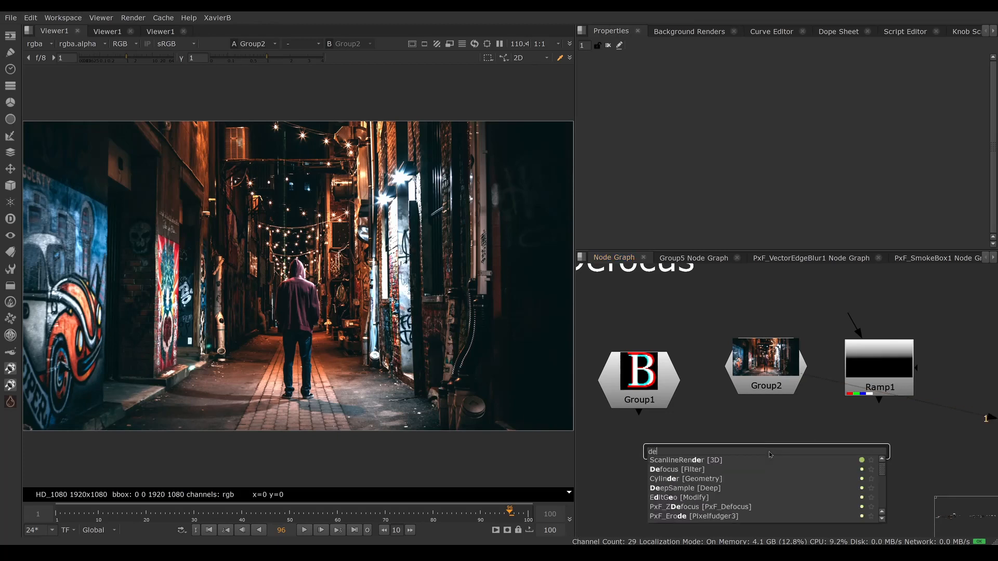
text(focus [Filter)
key(Return)
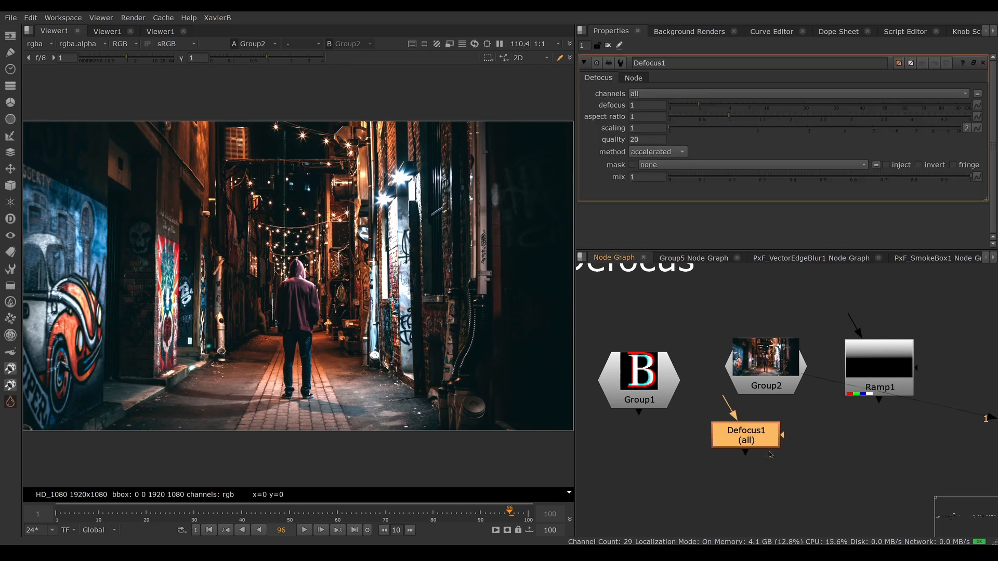
drag(753, 440, 757, 471)
drag(729, 430, 754, 386)
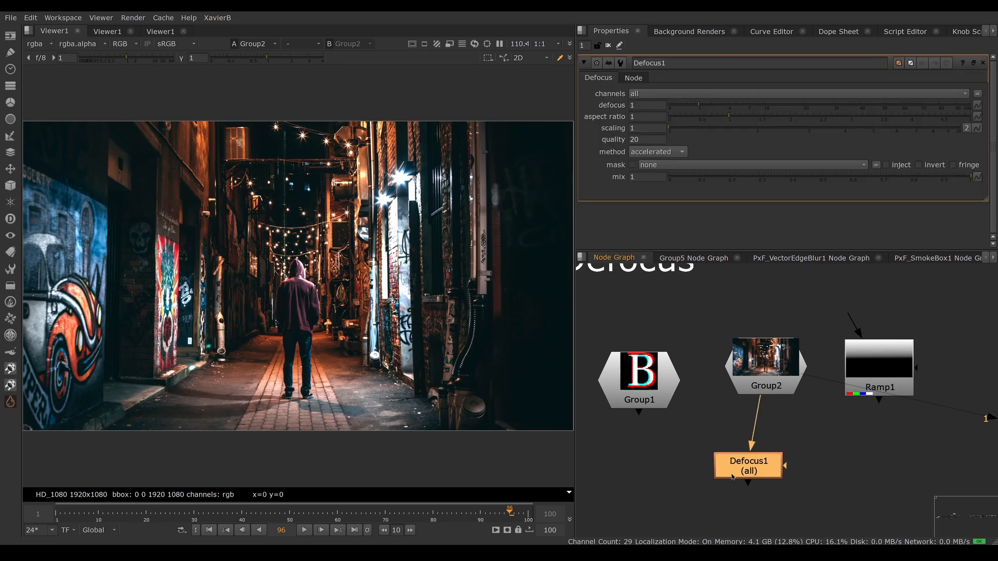
key(1)
drag(734, 473, 754, 456)
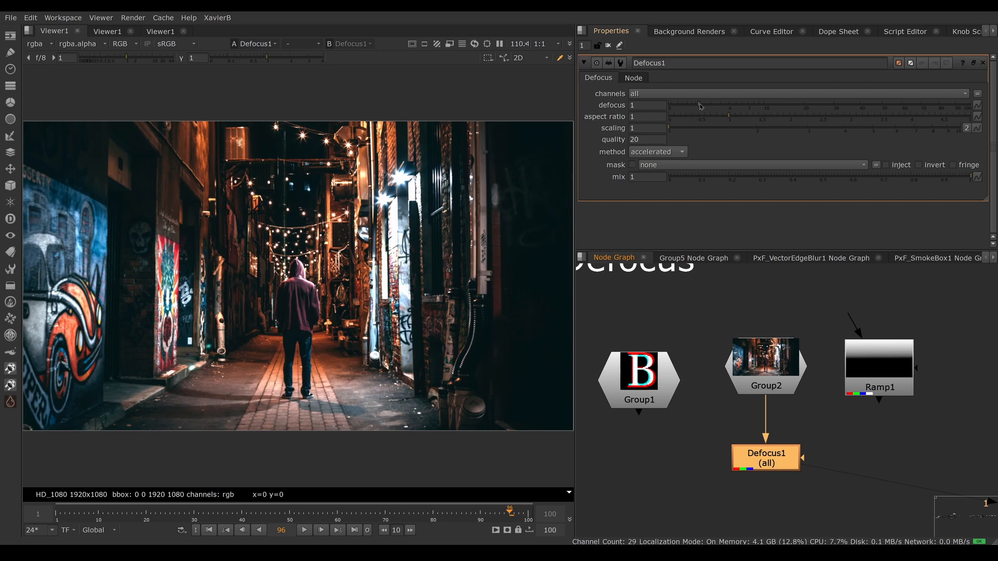
Step: Set the Defocus amount to 27.4 and connect the node's mask input to Ramp1
drag(700, 106, 828, 114)
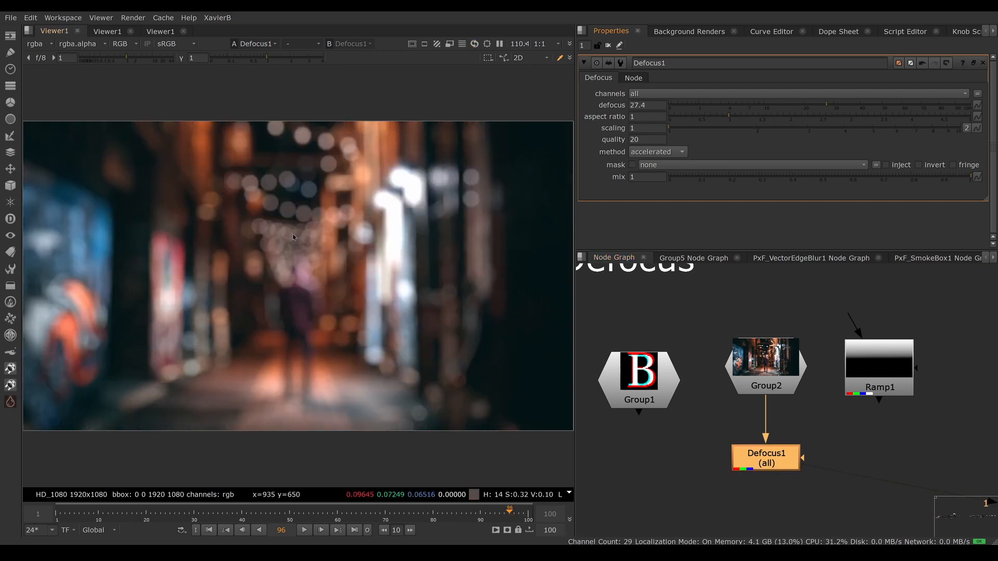
drag(270, 105, 321, 158)
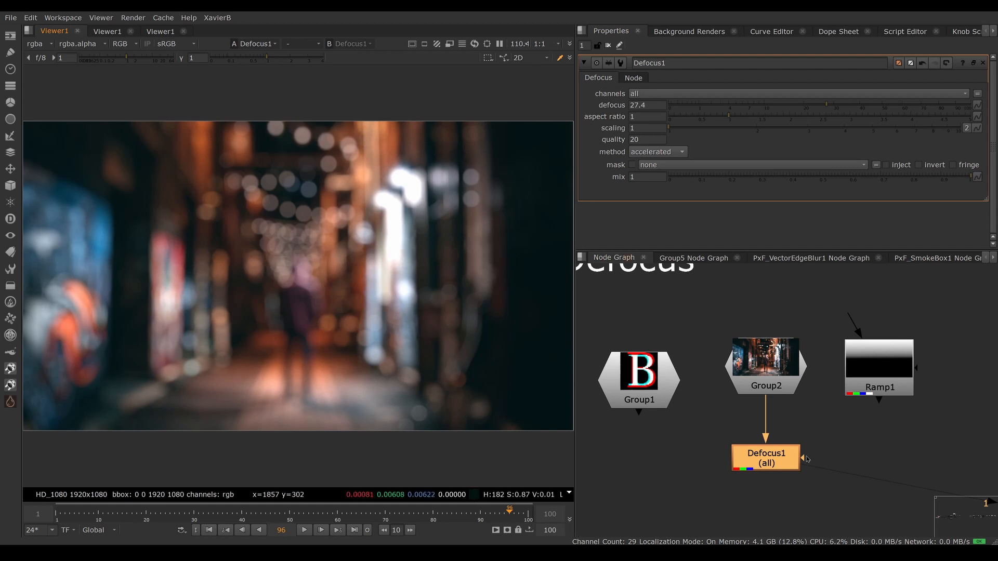
drag(803, 458, 874, 389)
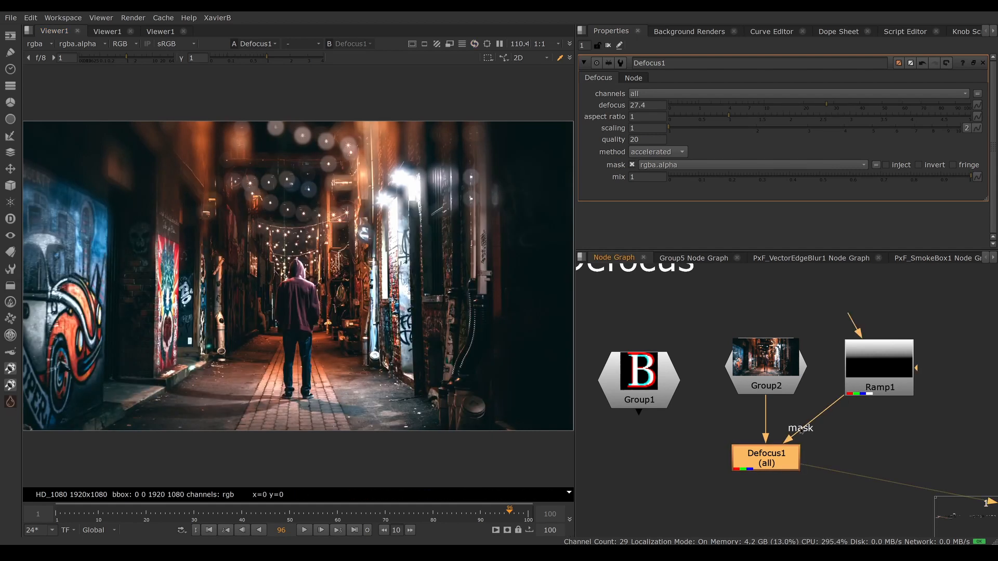
drag(255, 112, 291, 148)
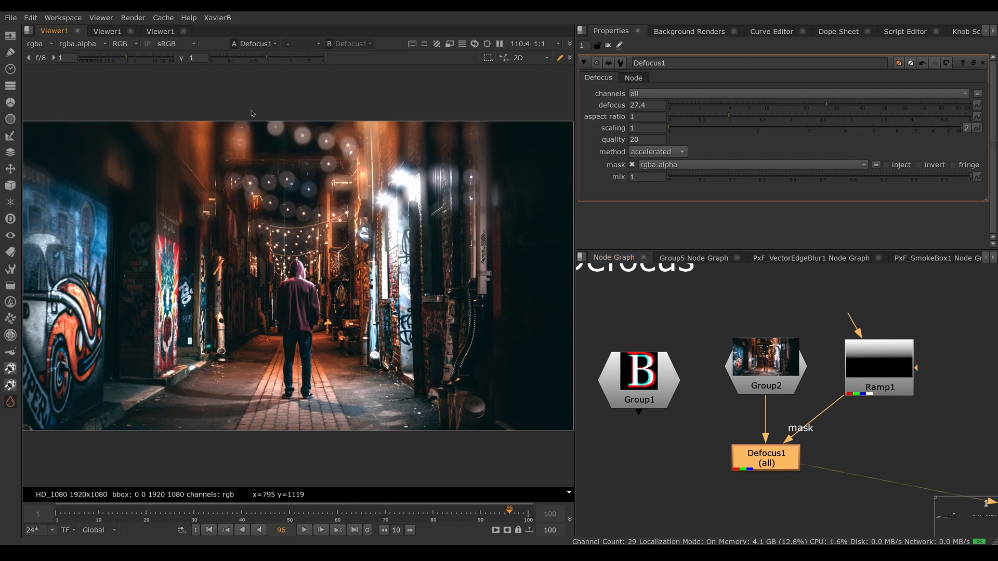
drag(251, 110, 292, 148)
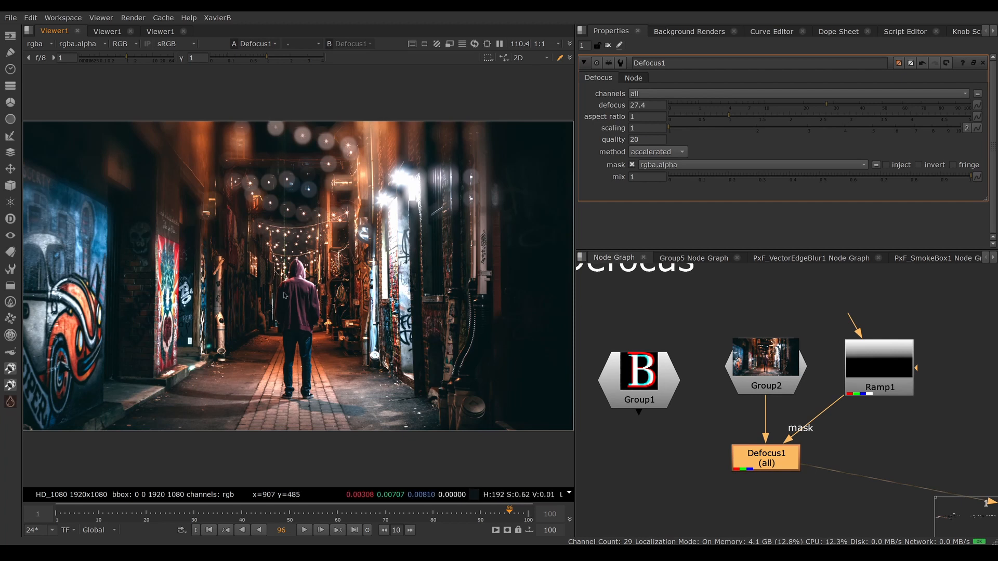
Step: Add a Blur node fed by Group2 and move the Defocus node aside to make room for it
click(696, 451)
key(b)
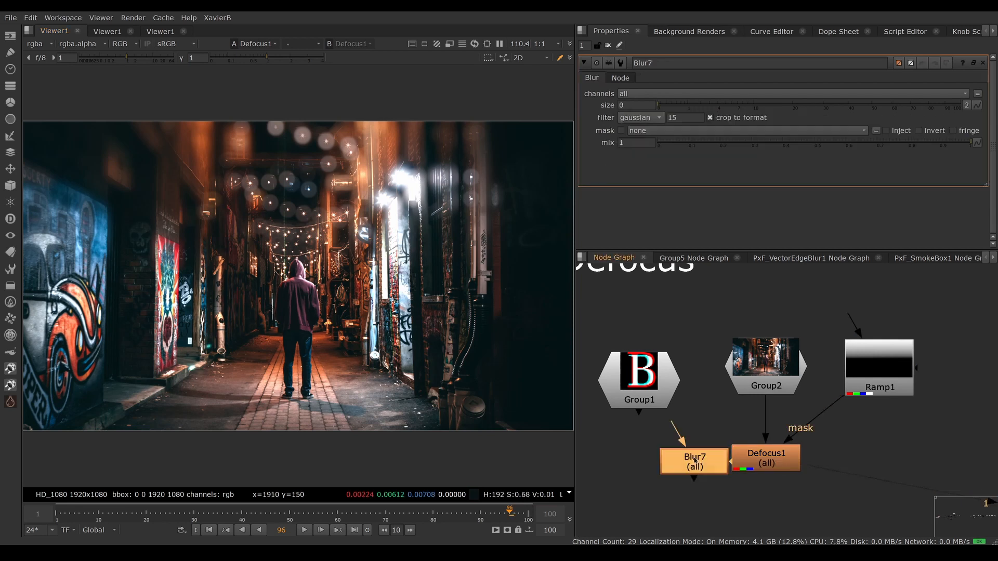
drag(674, 429, 751, 385)
drag(769, 463, 838, 466)
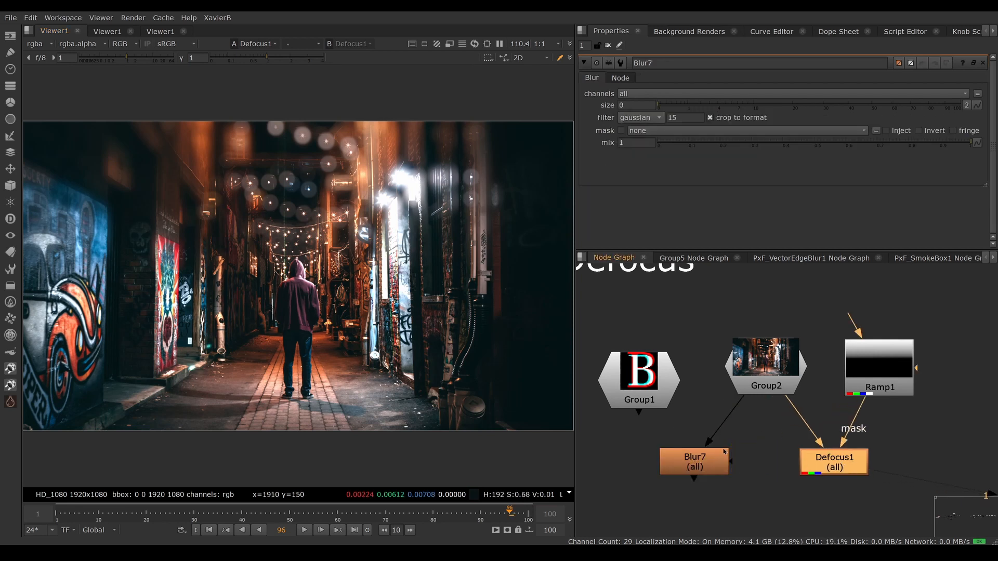
Step: View the Blur node with its size set to 39.5 and its mask input connected to Ramp1
click(720, 463)
key(1)
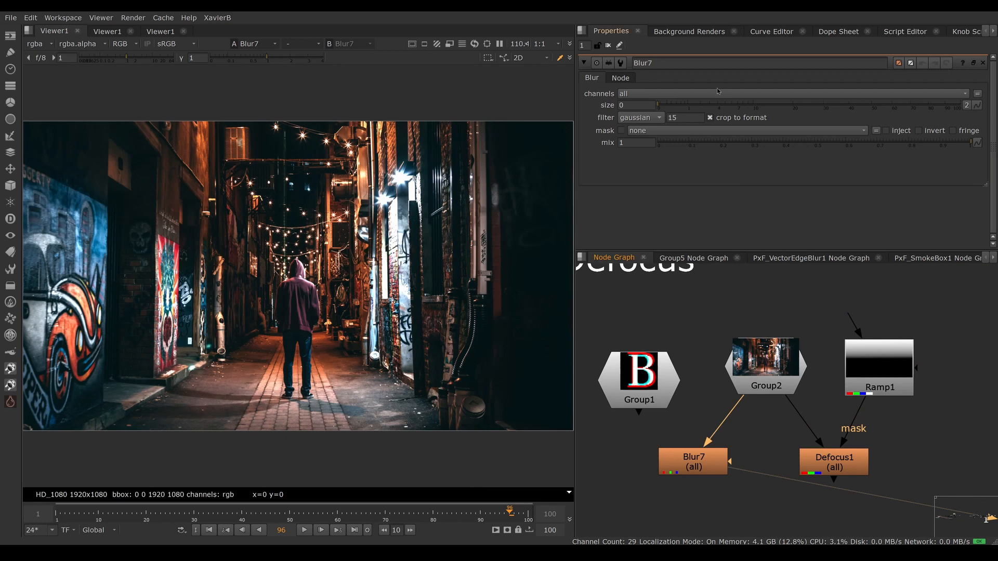
drag(661, 104, 848, 105)
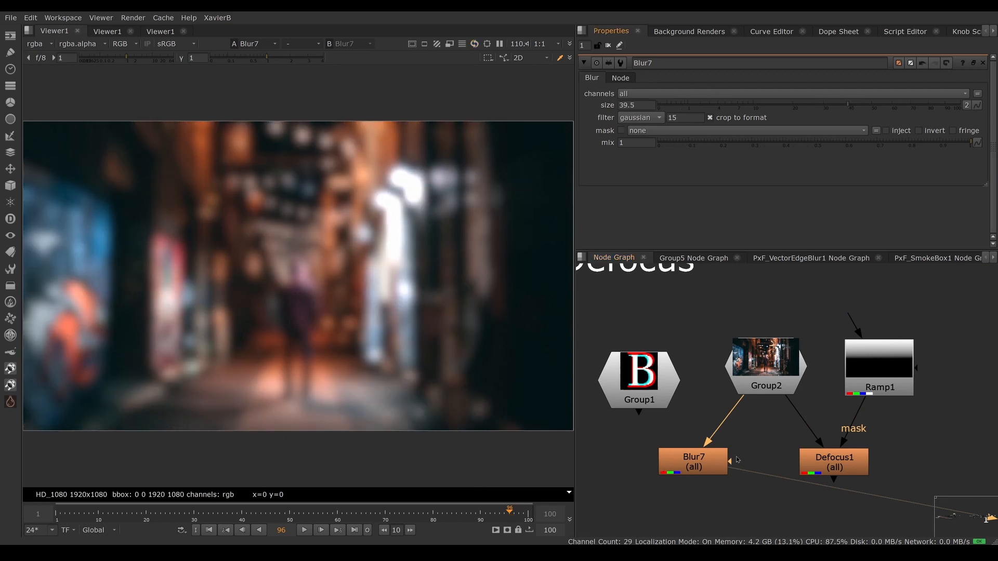
drag(730, 461, 879, 387)
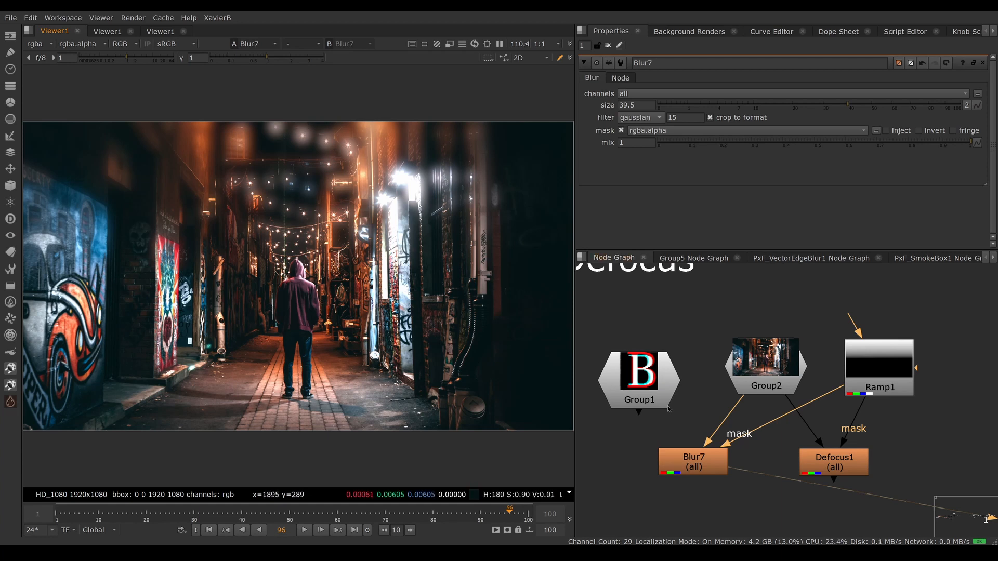
Step: Delete the Blur node and add the standard Filter ZDefocus node in its place
drag(708, 460, 704, 459)
key(Delete)
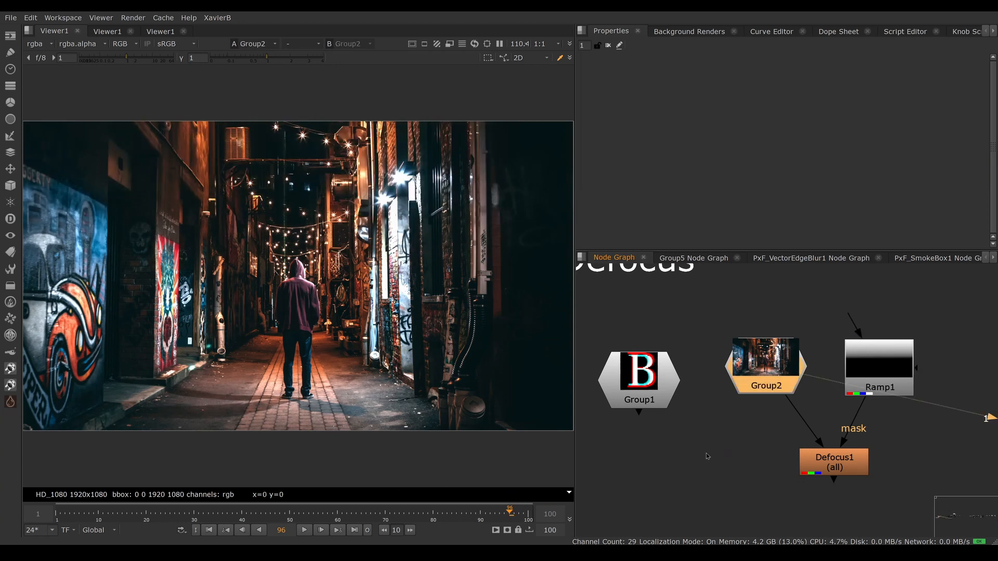
click(707, 466)
key(Tab)
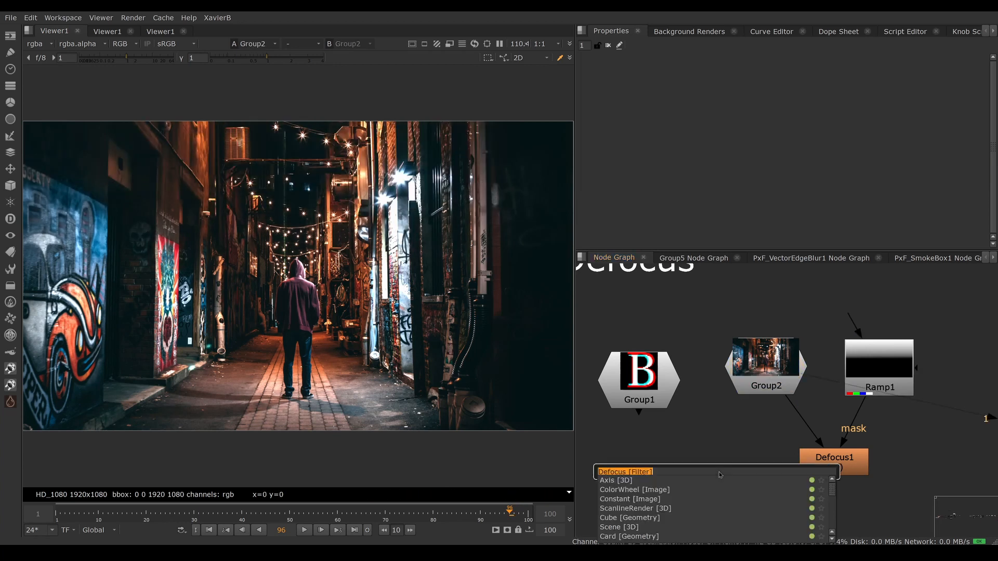
text(zdefo)
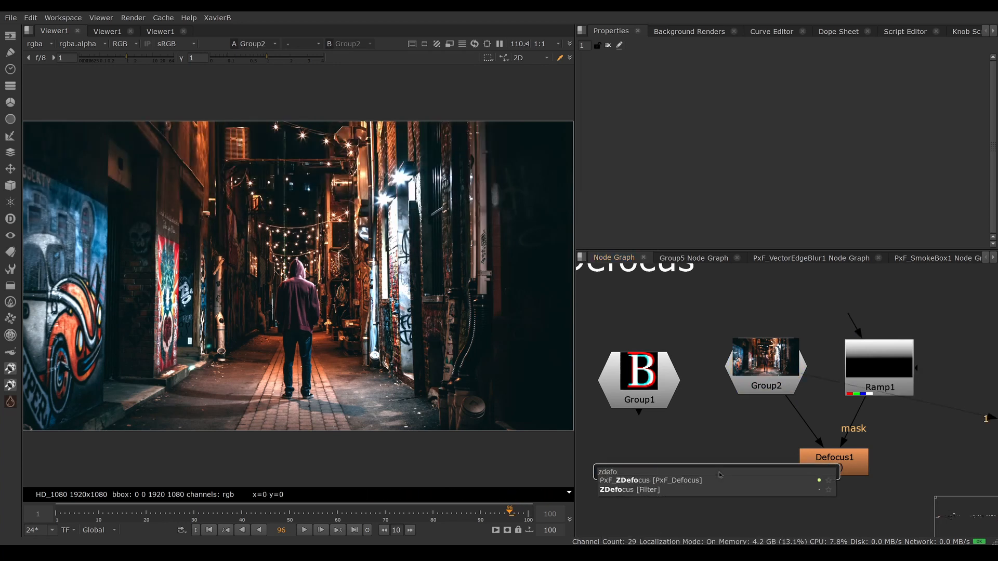
text(cus)
key(Down)
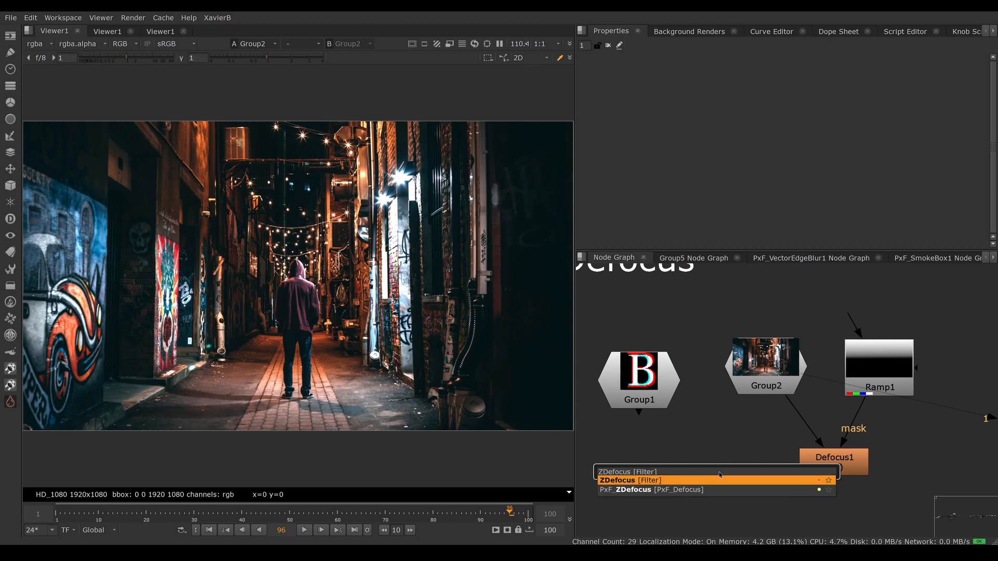
key(Return)
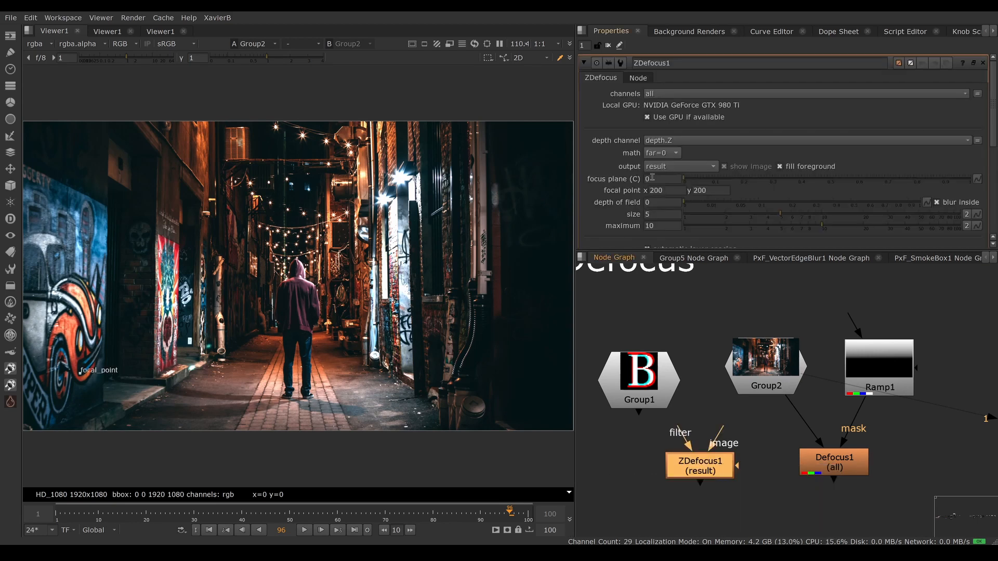
Step: Look through the full set of ZDefocus properties and delete the ZDefocus node
drag(650, 252, 663, 452)
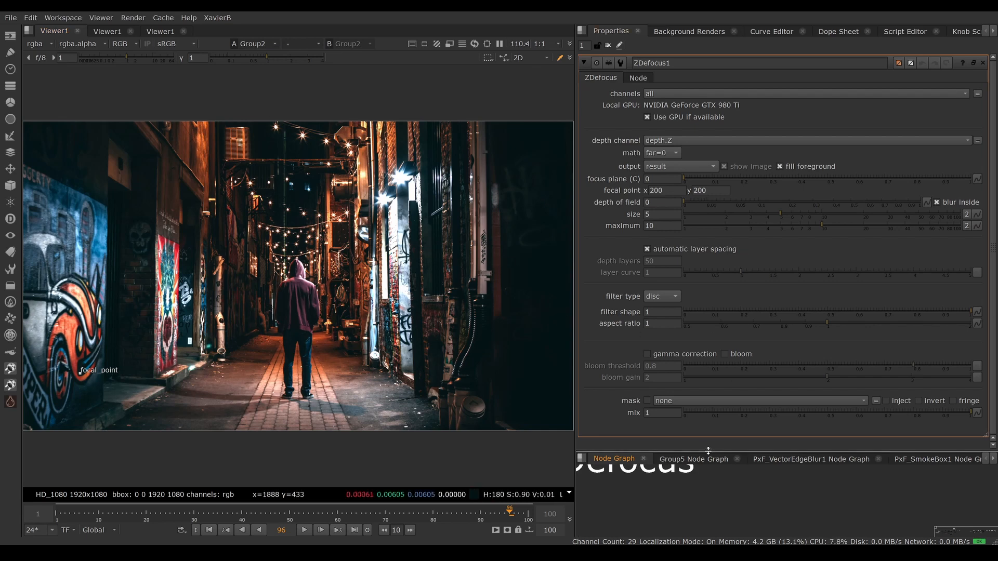
drag(707, 451, 708, 199)
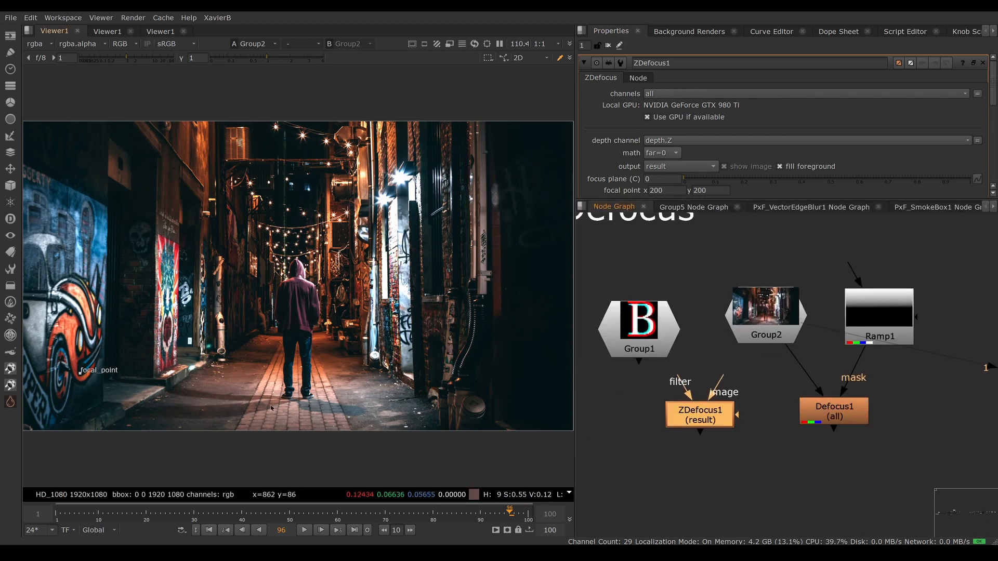
drag(701, 417, 701, 416)
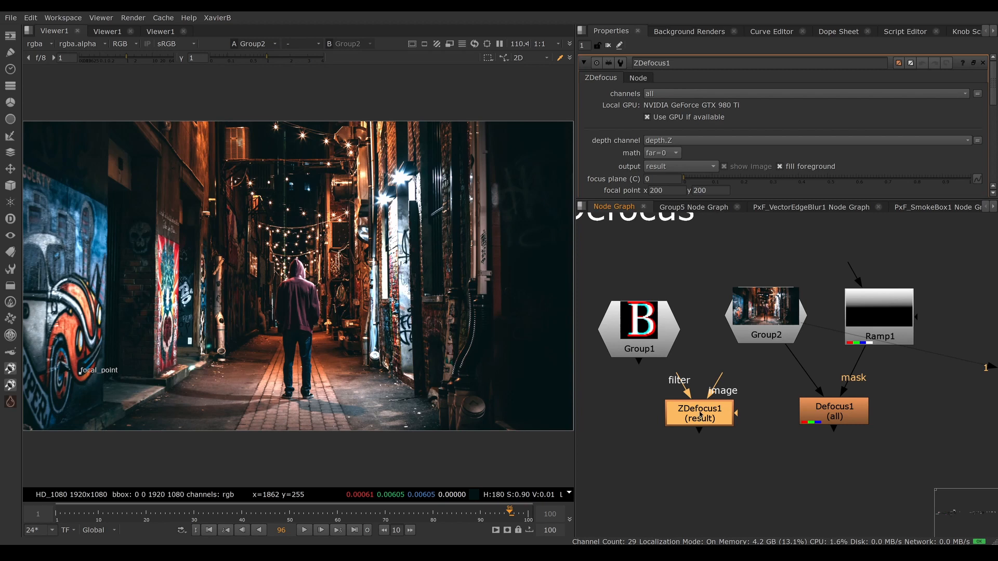
drag(699, 414, 704, 430)
key(Delete)
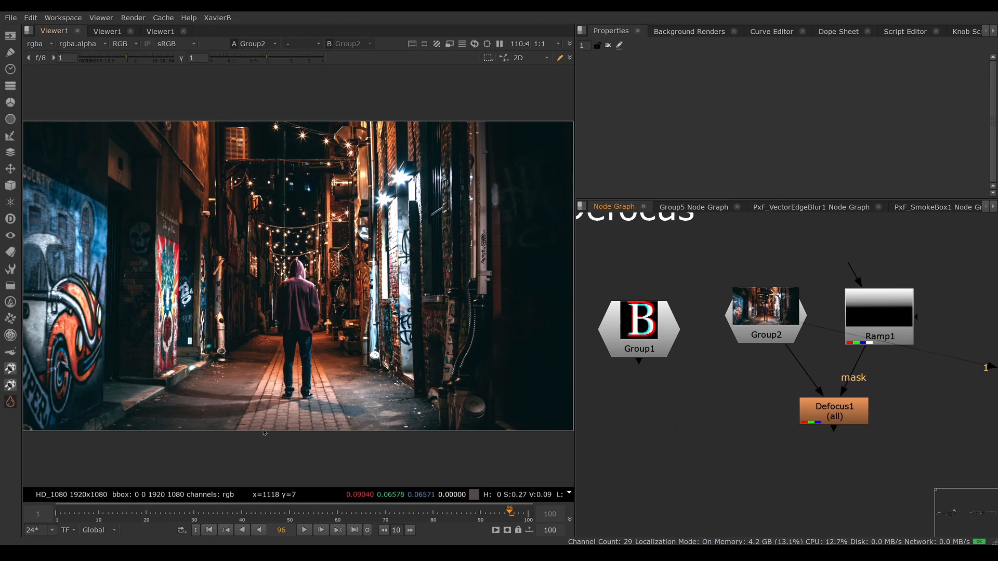
Step: Replace the Defocus node with a PxF_IDefocus node whose img input is connected to Group2
click(10, 402)
mouse_move(104, 335)
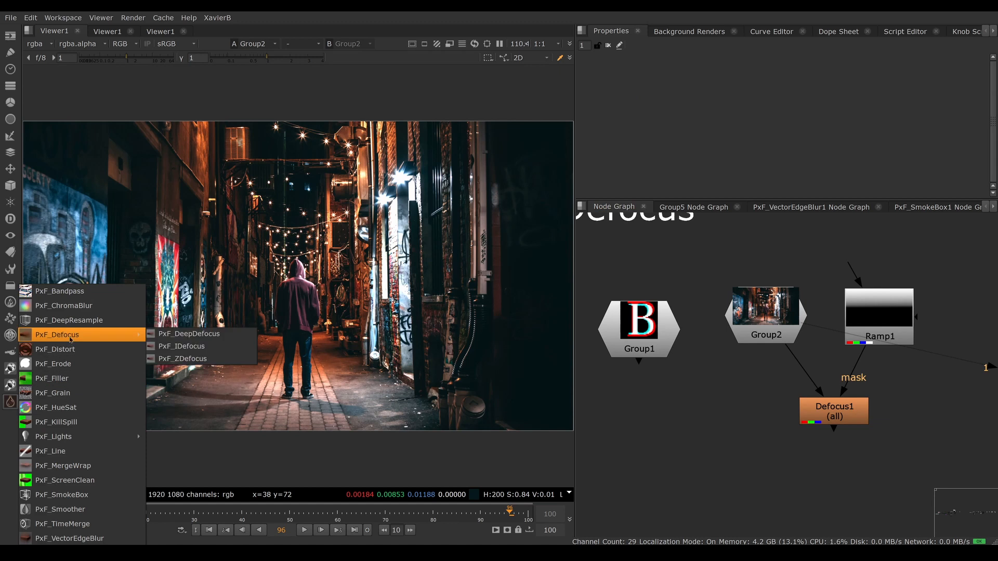
click(186, 347)
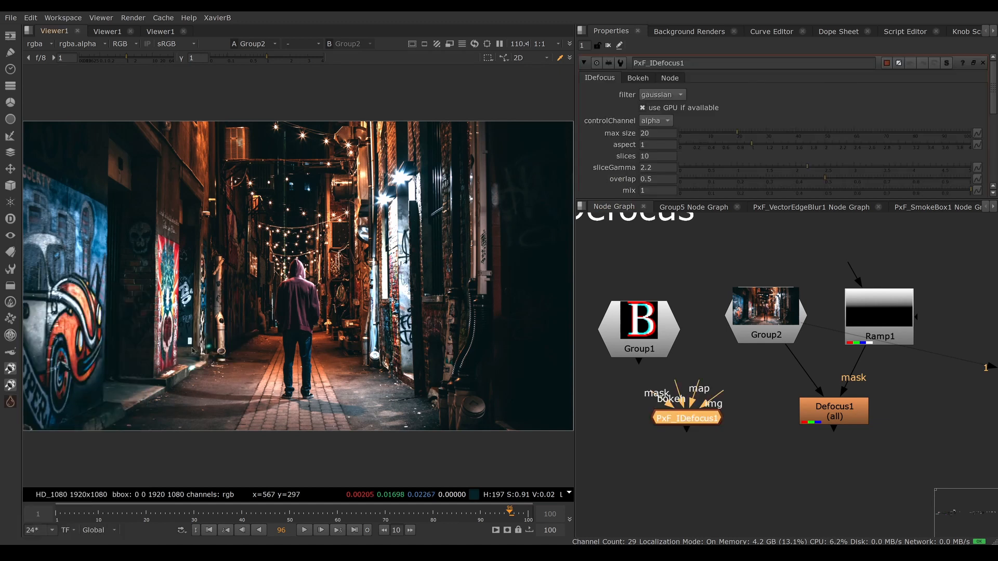
drag(698, 406, 768, 331)
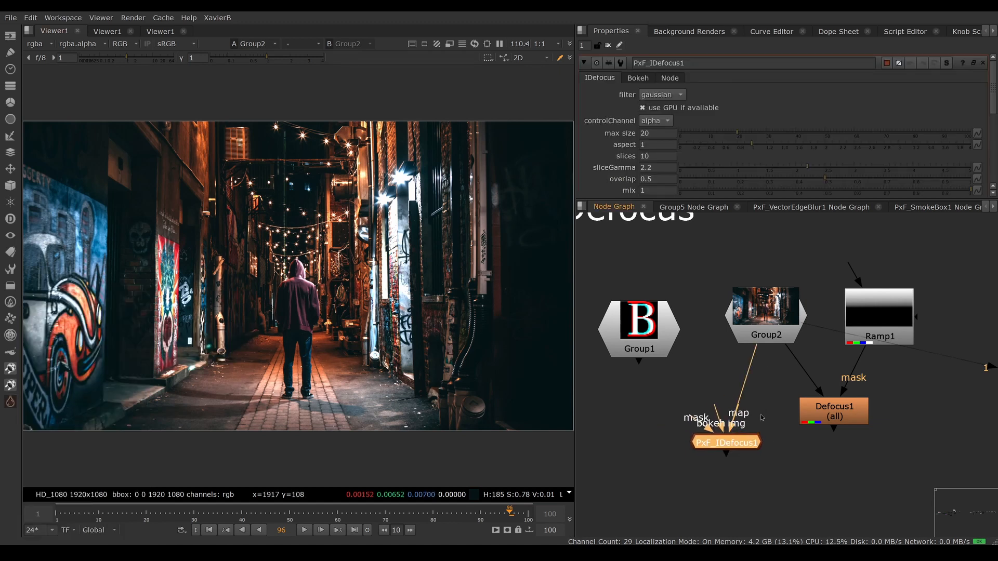
drag(835, 413, 839, 444)
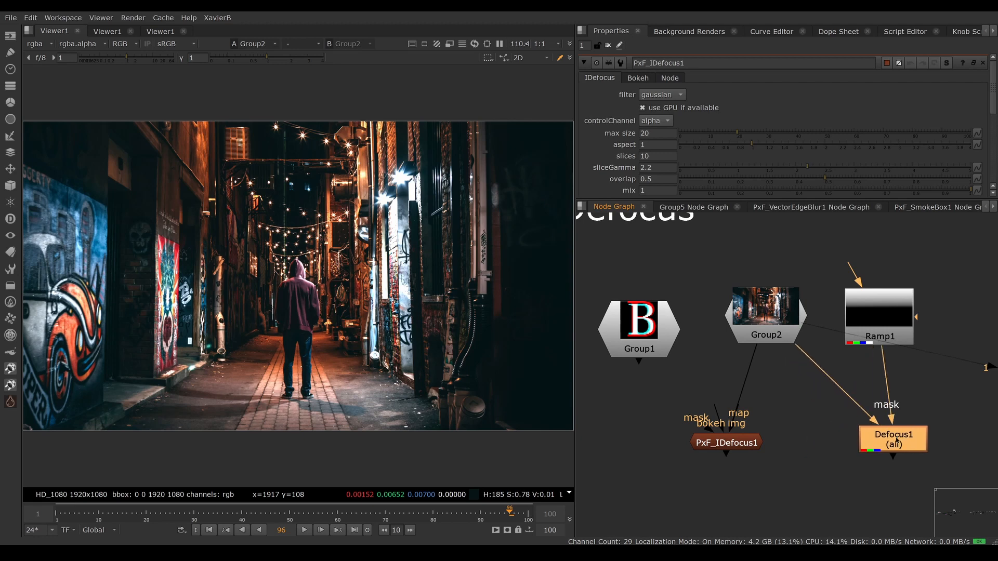
key(Delete)
Step: Connect the map input of PxF_IDefocus1 to Ramp1 and show the node's result in the viewer
drag(727, 443, 761, 436)
drag(779, 400, 870, 332)
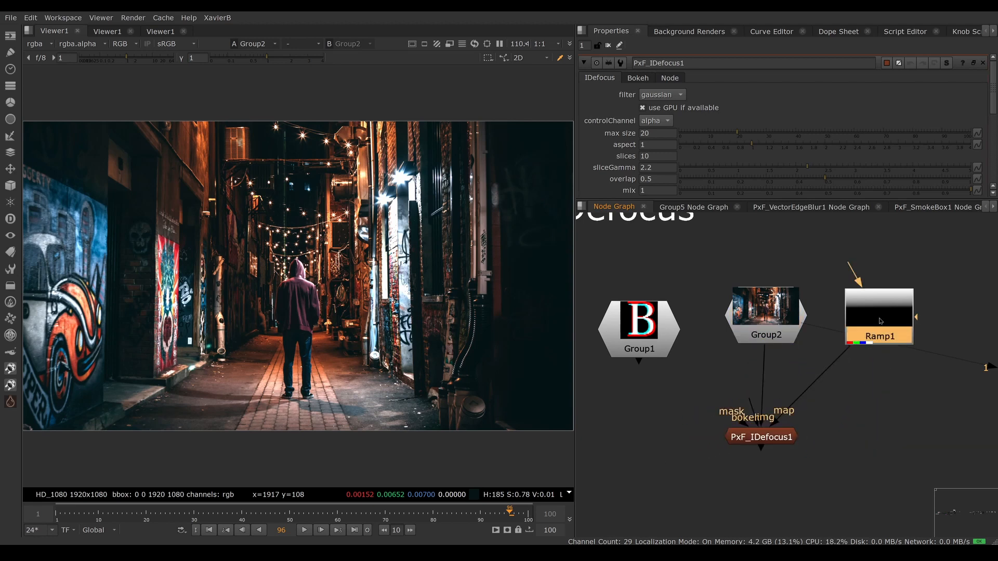
drag(769, 437, 775, 432)
key(1)
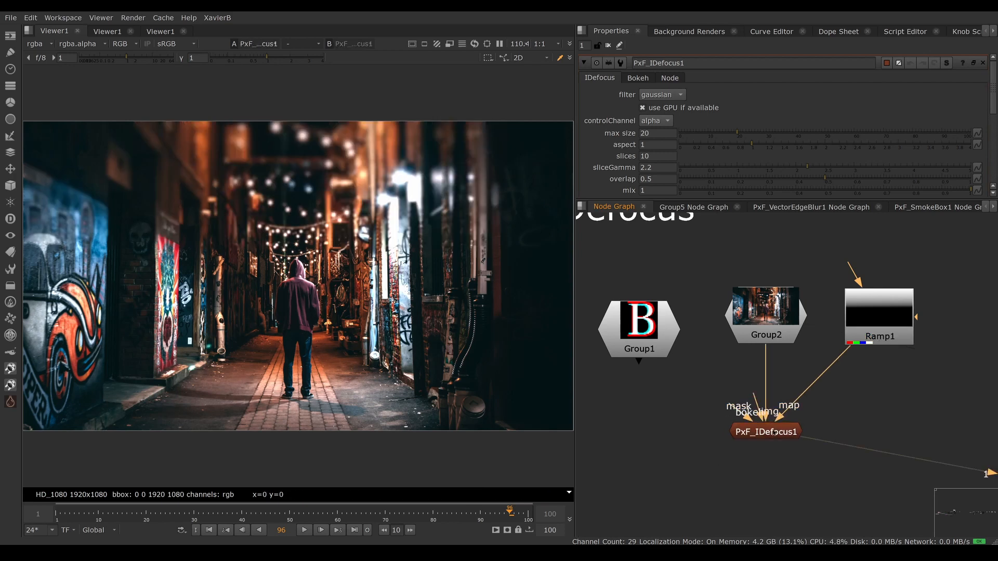
Step: Set the PxF_IDefocus1 filter to defocus and its max size to 50
click(773, 432)
click(661, 95)
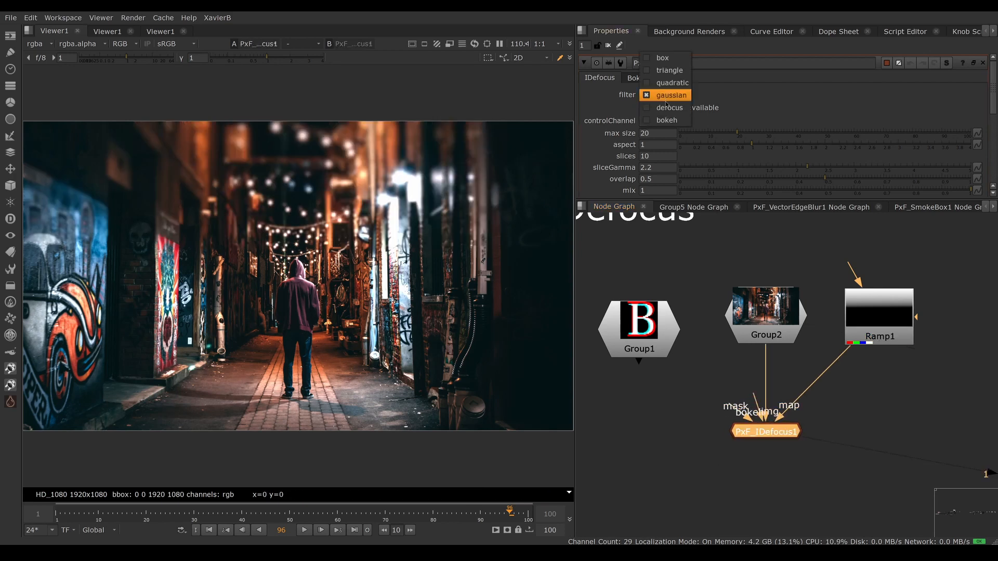
click(668, 107)
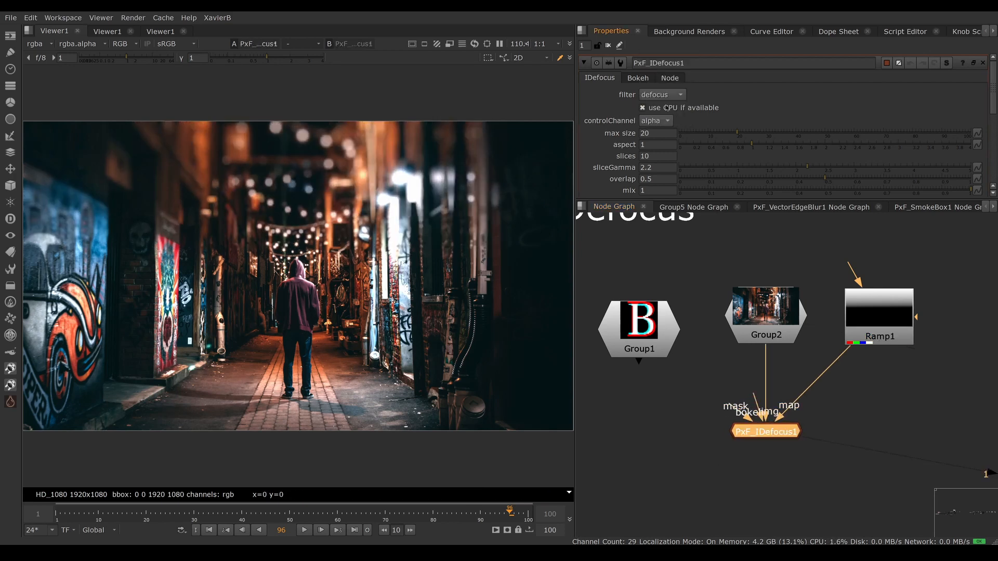
click(649, 133)
text(50)
key(Return)
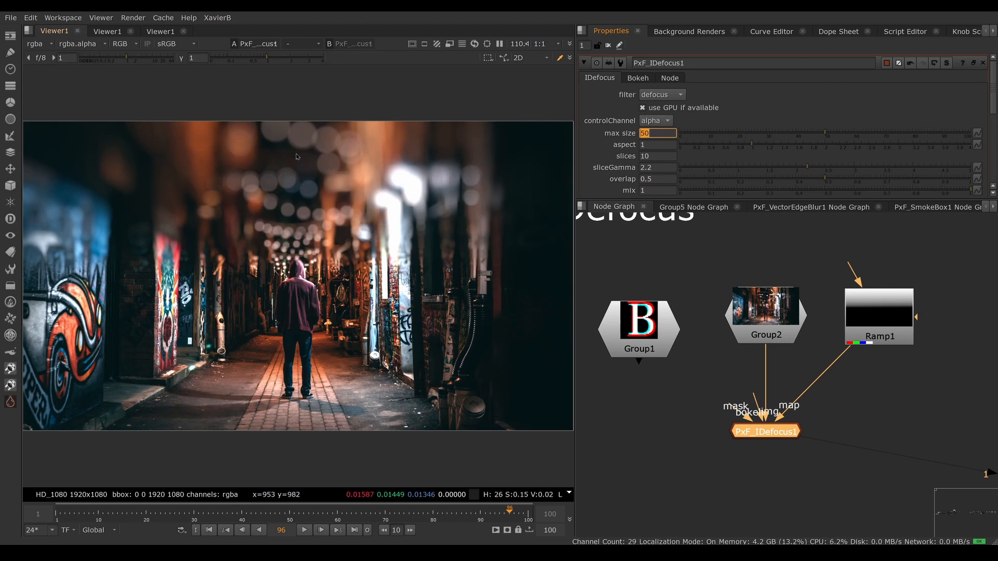
drag(251, 113, 300, 153)
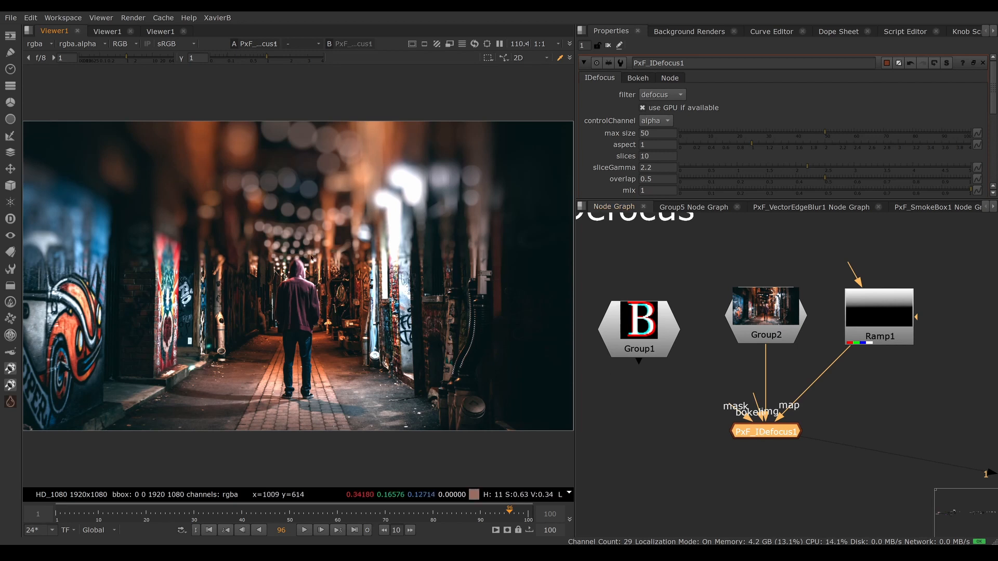
Step: Compare the gaussian, box, triangle and quadratic filters on PxF_IDefocus1 and return the filter to defocus
click(657, 156)
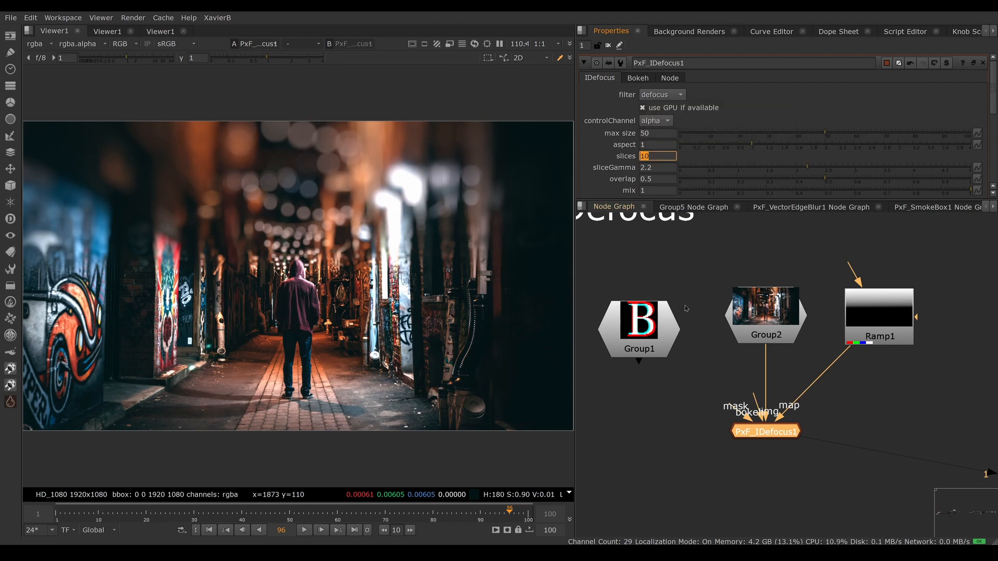
click(672, 96)
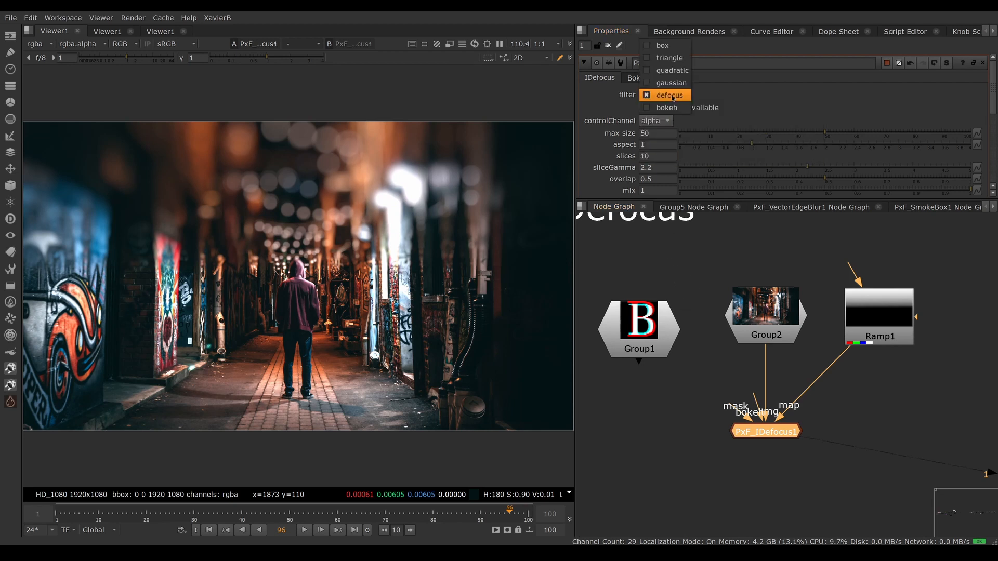
click(671, 83)
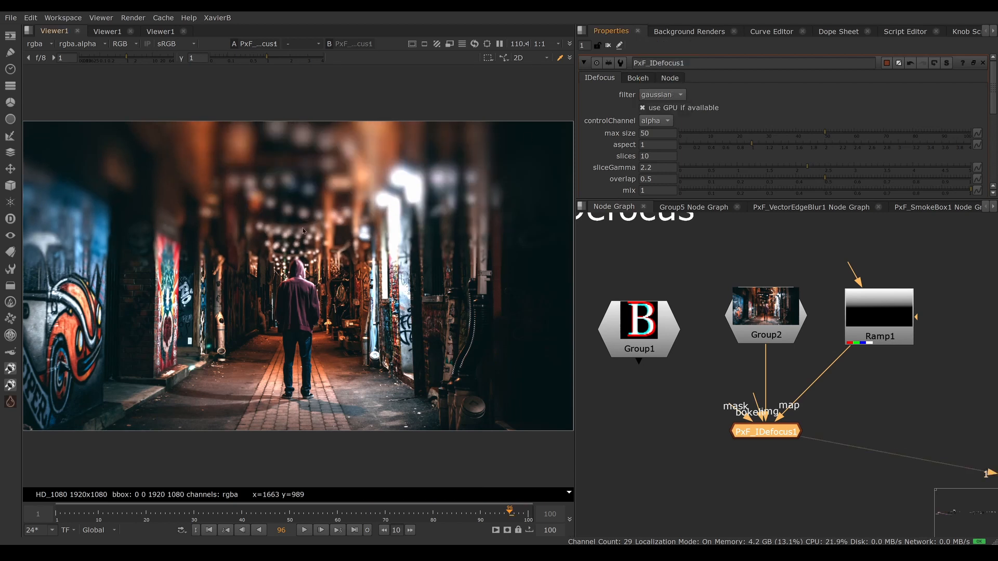
click(658, 95)
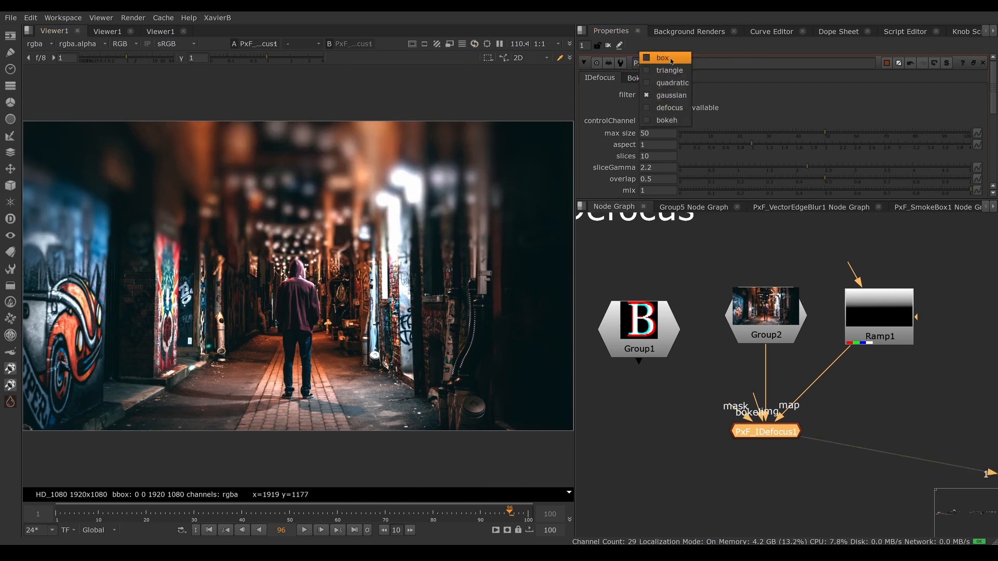
click(663, 58)
click(670, 95)
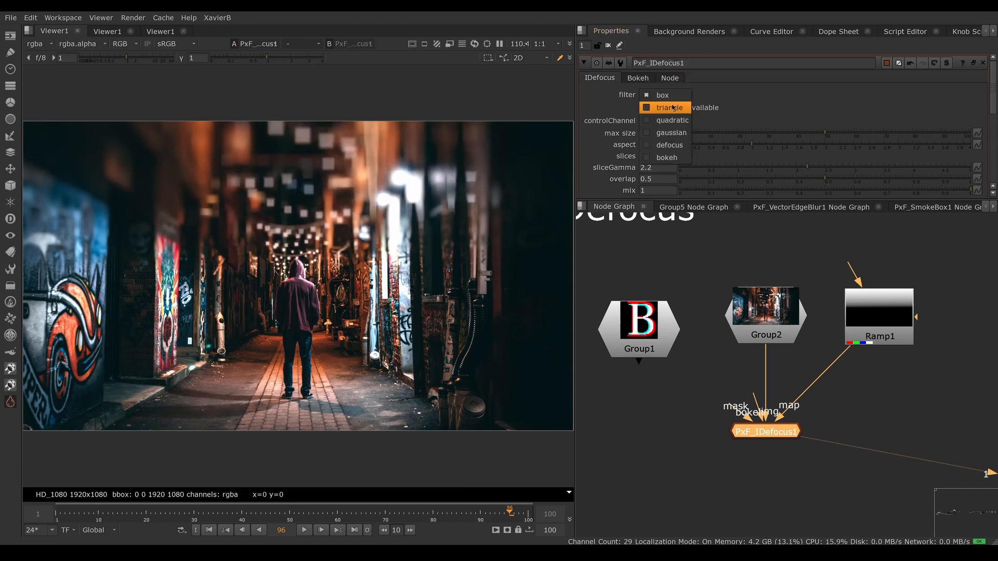
click(673, 107)
click(674, 95)
click(676, 108)
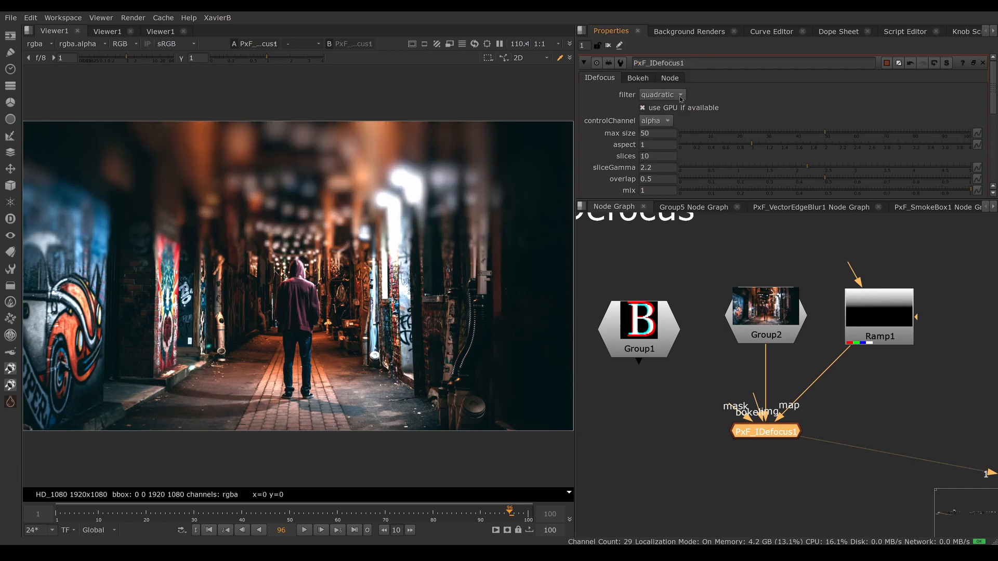
click(676, 95)
click(678, 108)
click(677, 95)
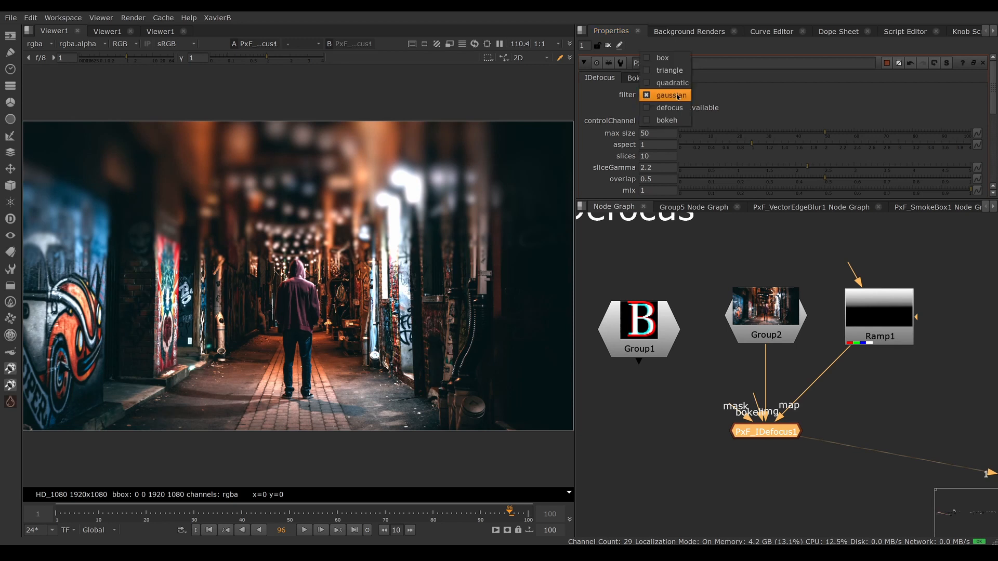
click(669, 108)
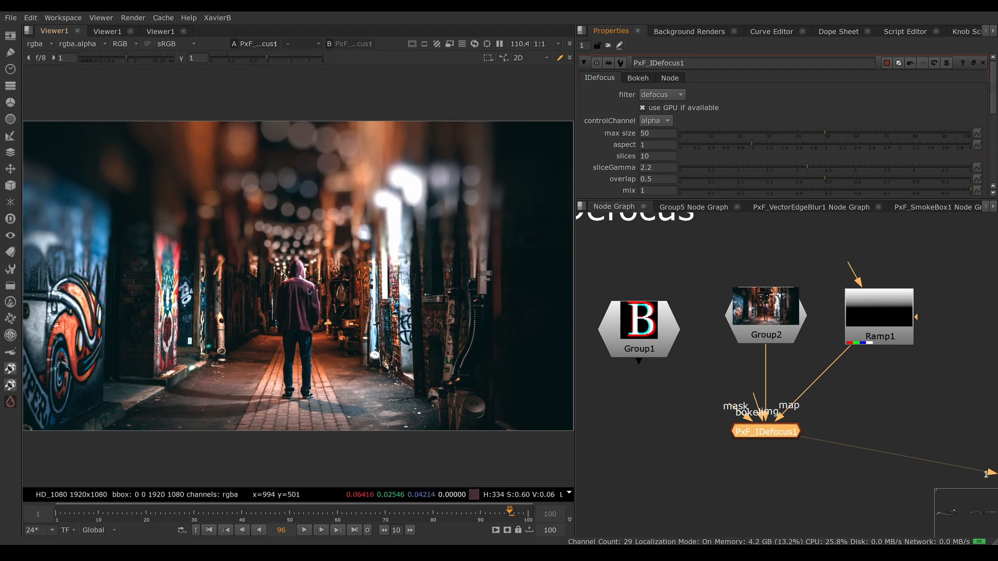
Step: Switch the PxF_IDefocus1 filter to bokeh and inspect the blurred string lights up close
click(663, 94)
click(679, 108)
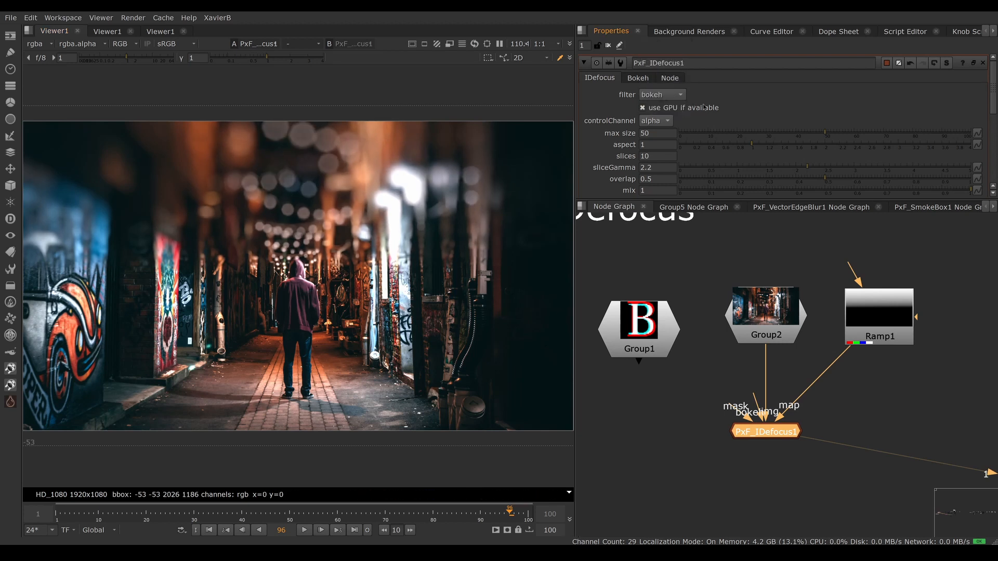
click(675, 95)
click(658, 93)
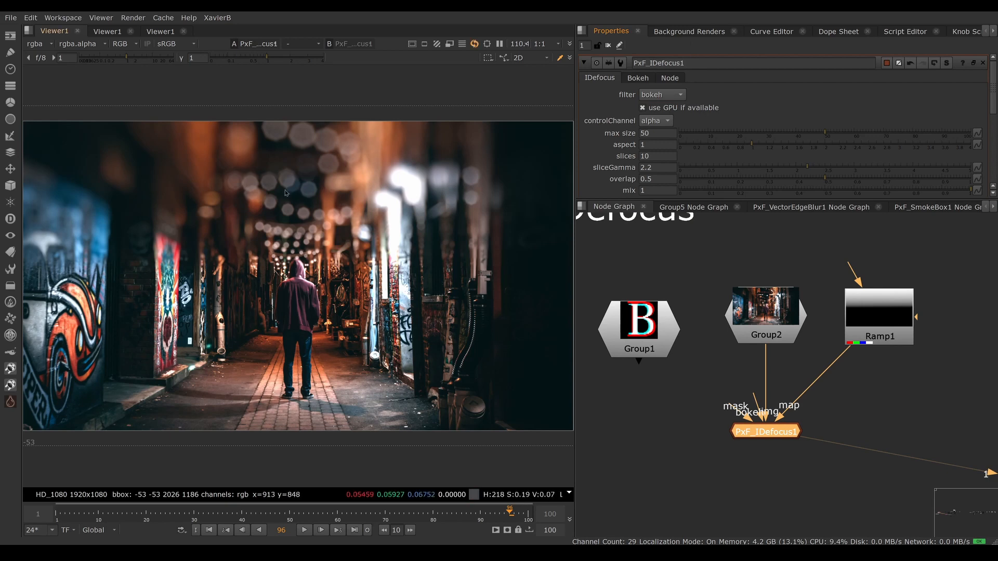
scroll(284, 193, up, 8)
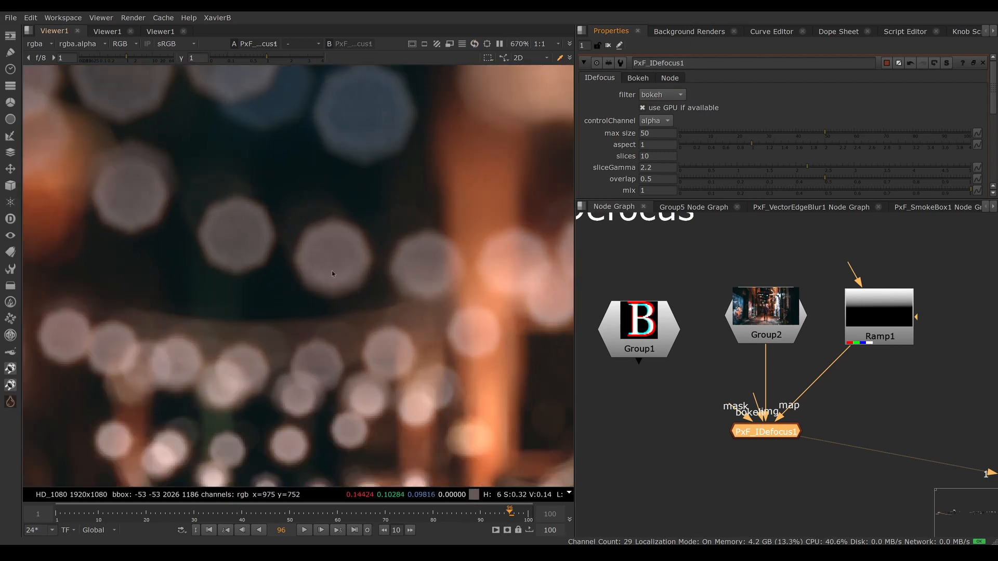
Step: In the node's bokeh shape settings, set corners to 5, try 3, and restore 5
click(638, 79)
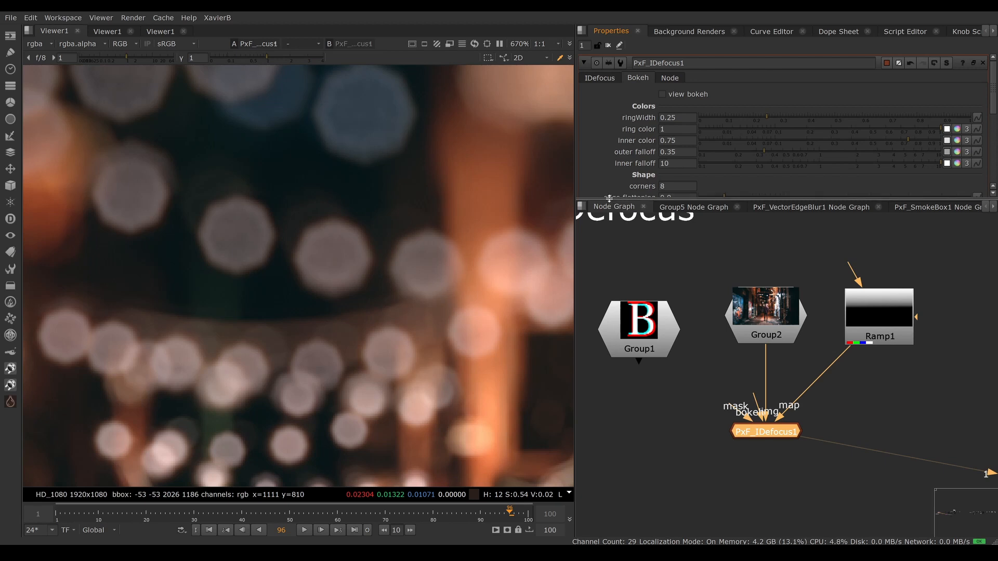
drag(610, 201, 610, 390)
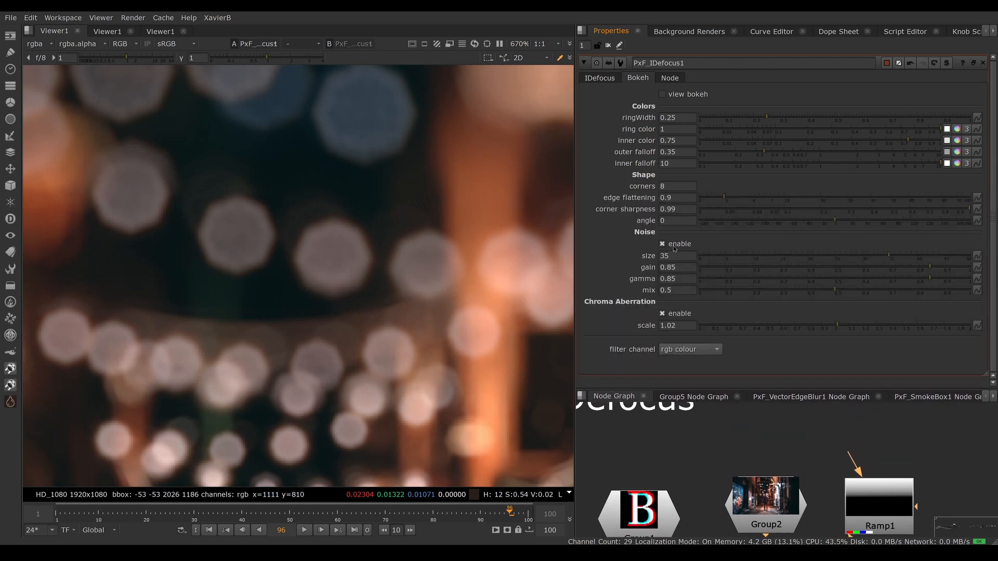
drag(672, 186, 611, 202)
key(Return)
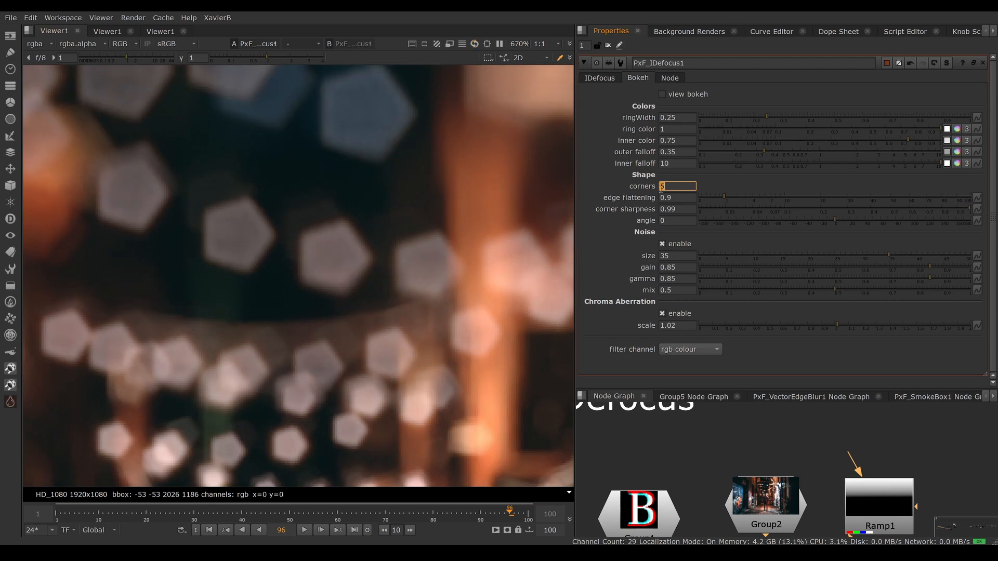
text(3)
key(Return)
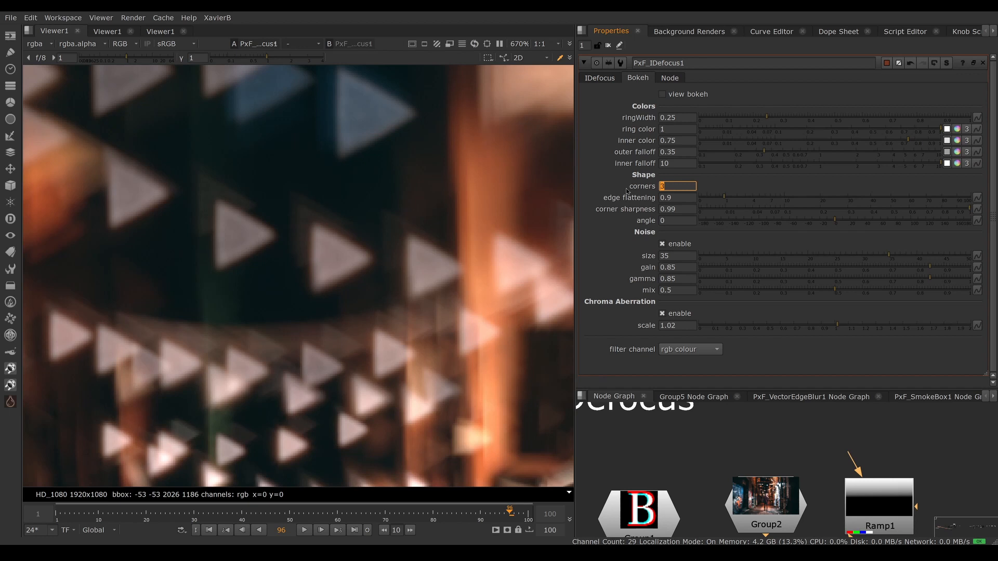
key(Return)
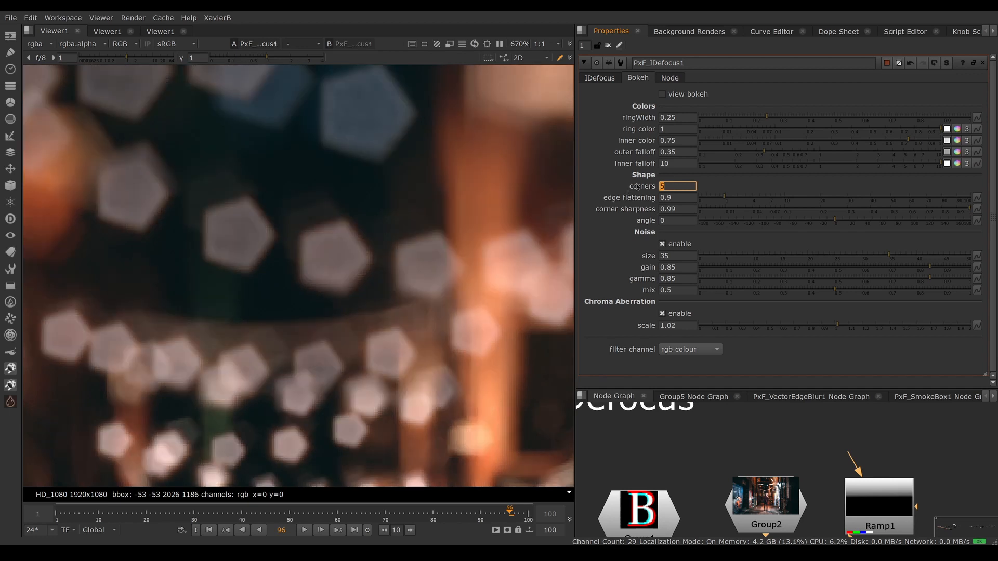
Step: Try a bokeh inner color of 0.33, settle on 0.865 and view the whole alley image
drag(892, 146, 838, 144)
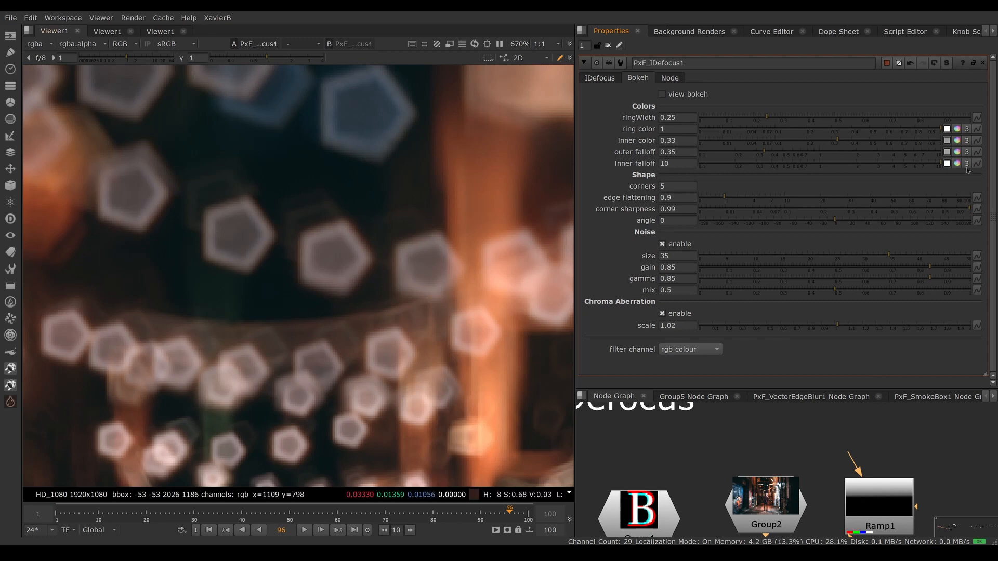
click(925, 141)
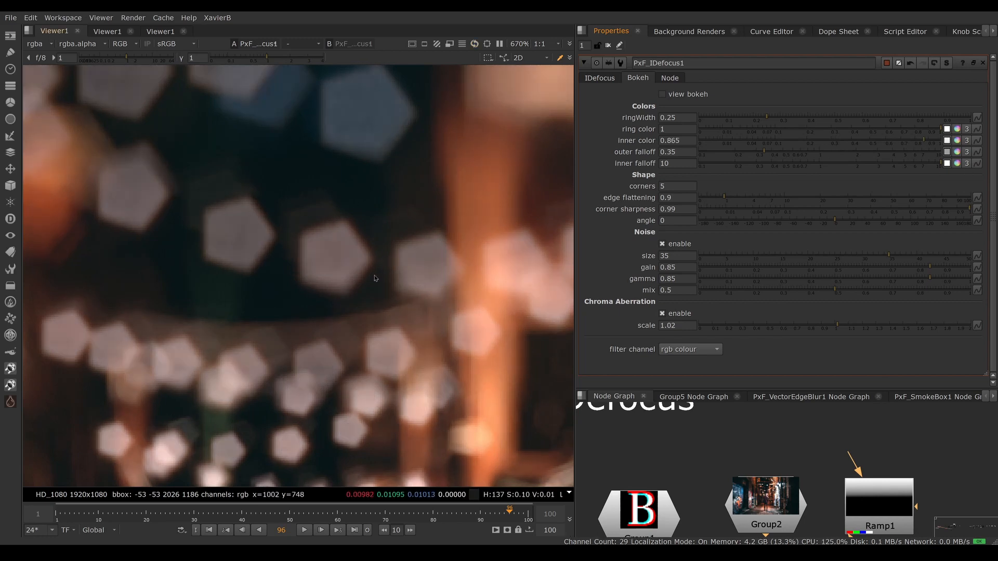
scroll(350, 281, down, 4)
scroll(350, 281, down, 5)
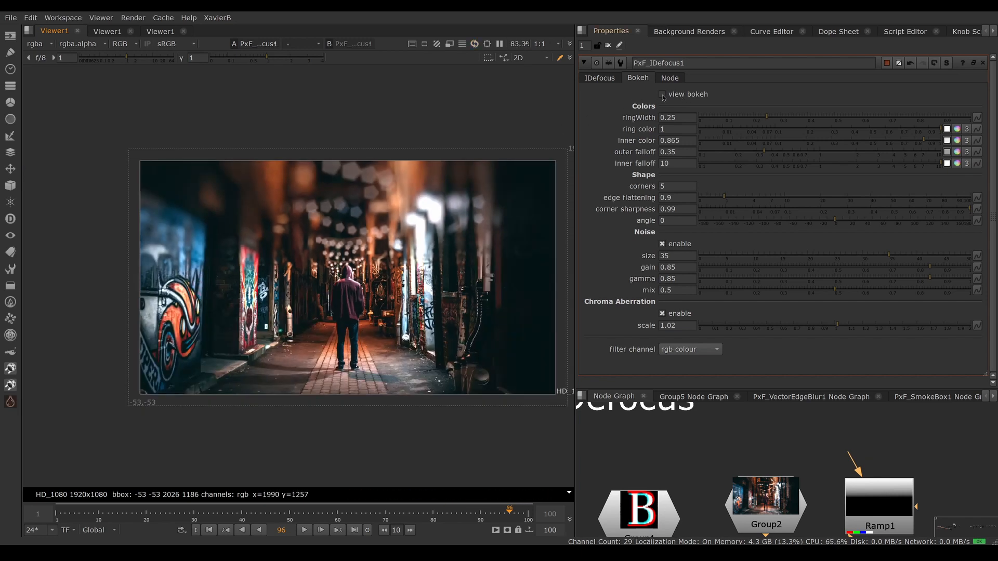
Step: Show the bokeh kernel image on its own to check its shape, and switch back to the alley result
click(662, 94)
scroll(406, 274, down, 2)
scroll(408, 292, up, 1)
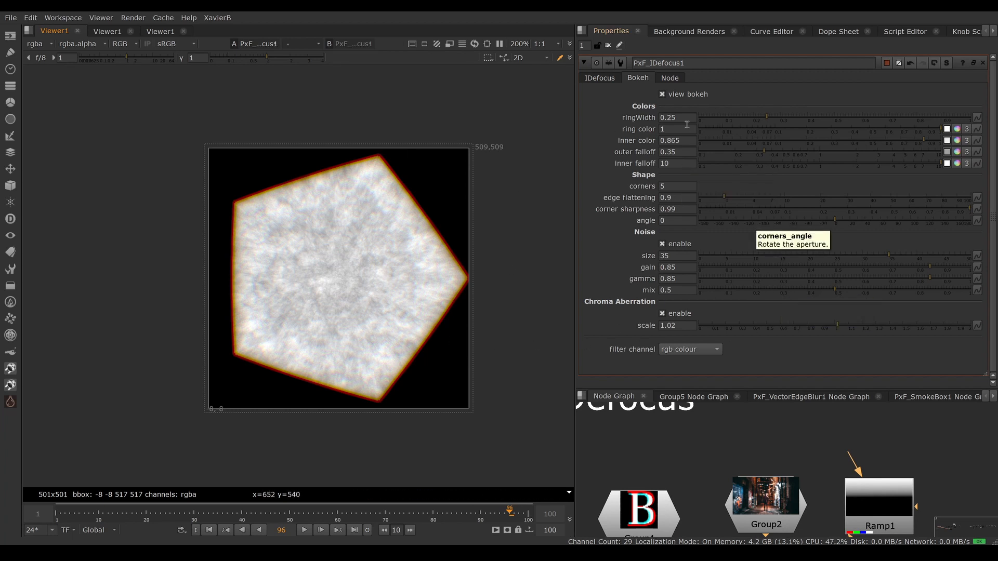
click(662, 97)
Step: Connect the bokeh input of PxF_IDefocus1 to the letter B image in Group1
middle_drag(754, 425, 759, 398)
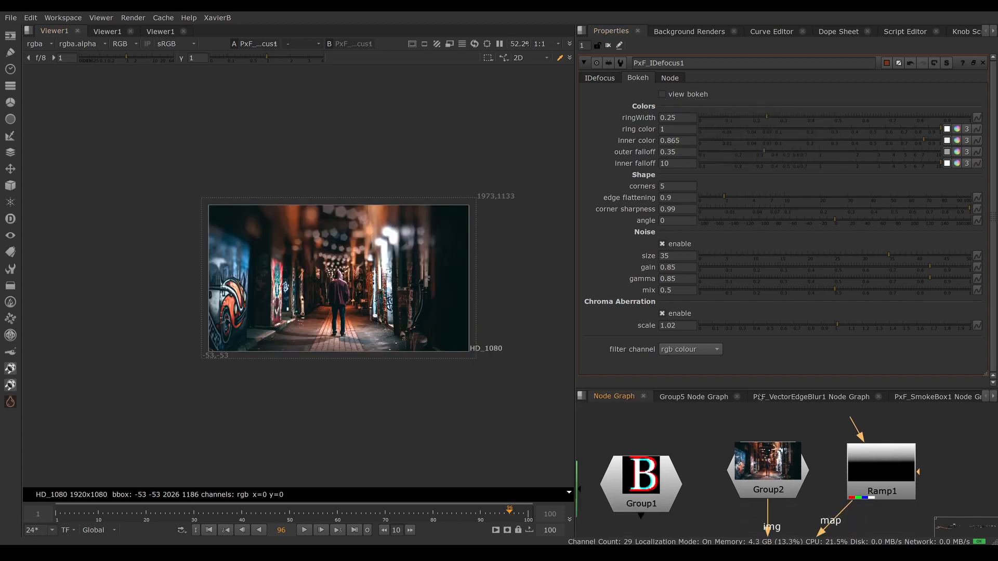
drag(758, 391, 757, 189)
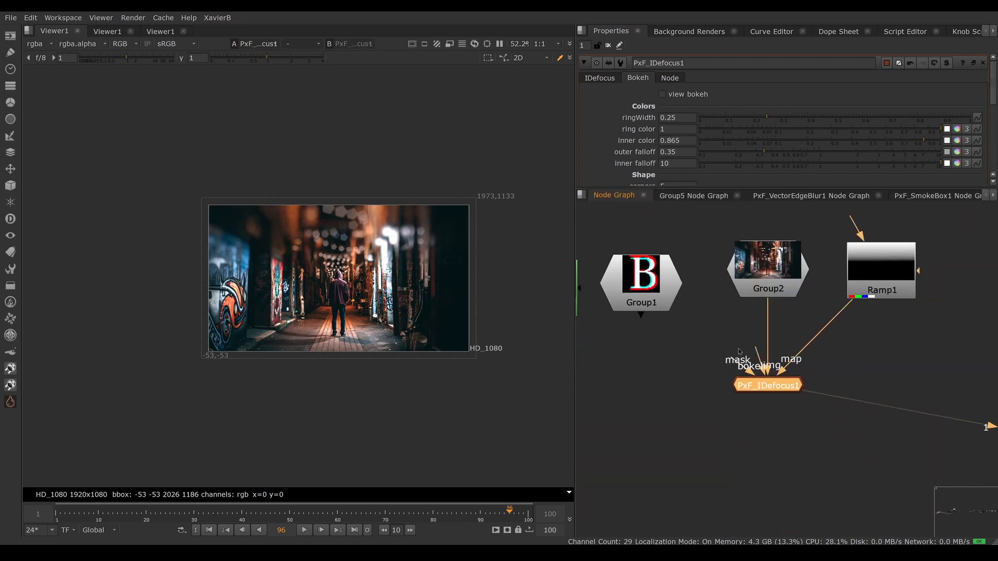
drag(756, 350, 650, 283)
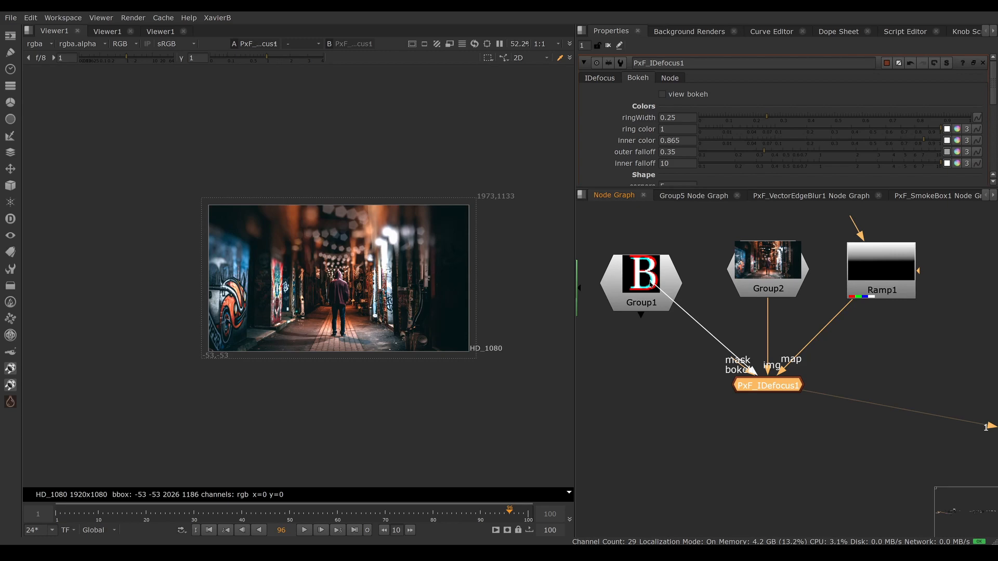
drag(651, 283, 654, 287)
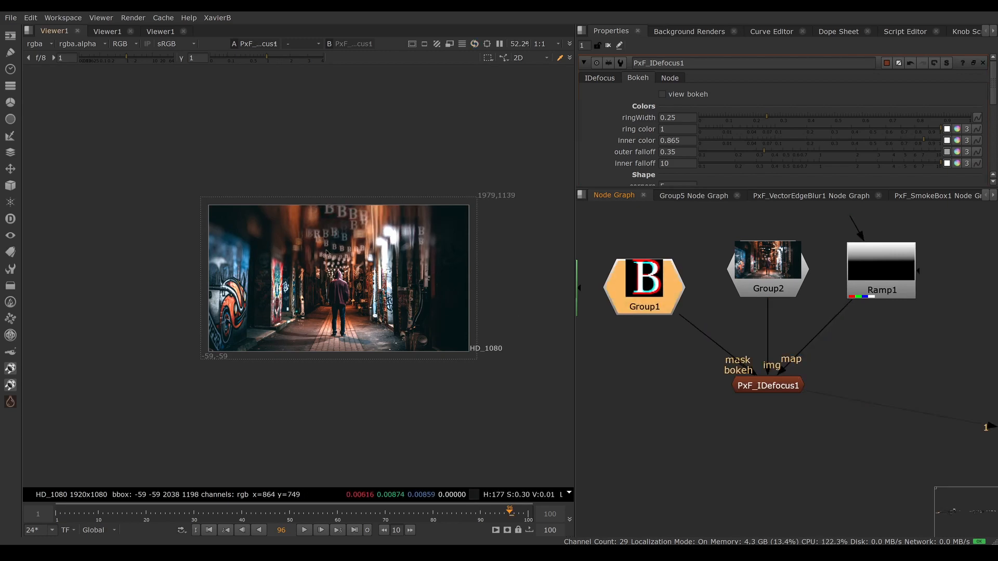
Step: Inspect the letter-shaped bokeh up close and disconnect Group1 from the bokeh input of PxF_IDefocus1
scroll(326, 253, up, 9)
drag(249, 232, 476, 386)
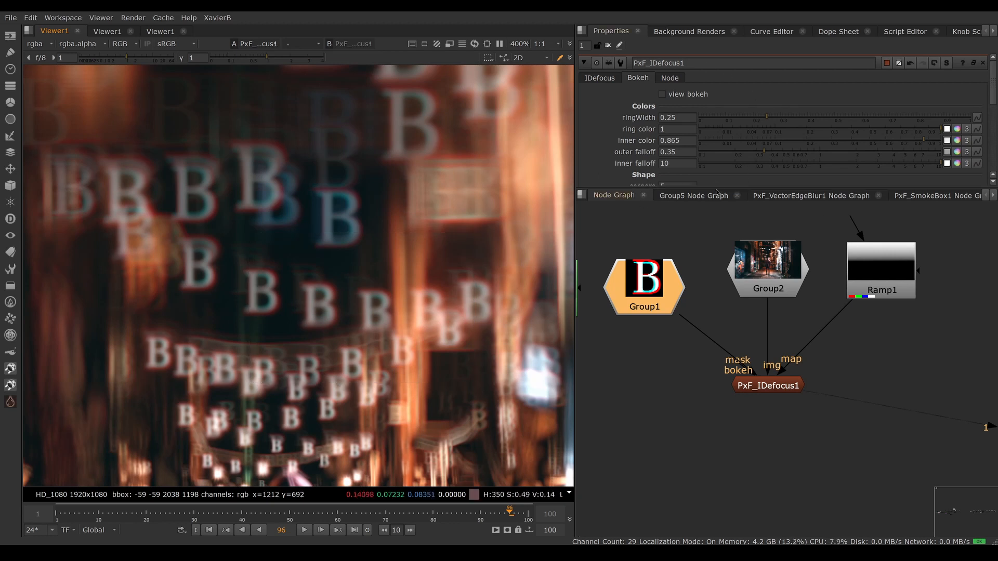
drag(687, 328, 709, 325)
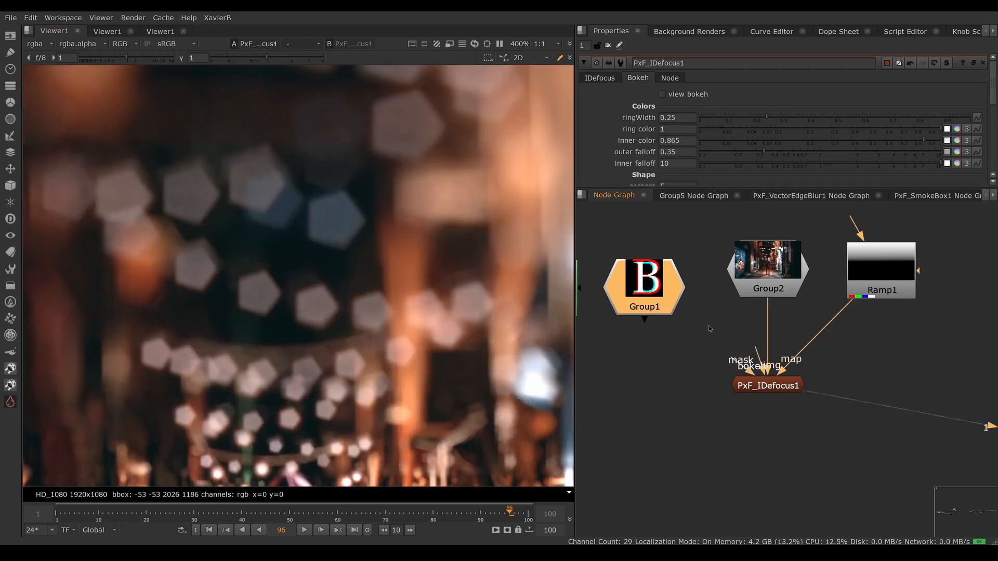
Step: Switch the PxF_IDefocus1 filter to defocus and check the control channel options, keeping alpha
click(600, 78)
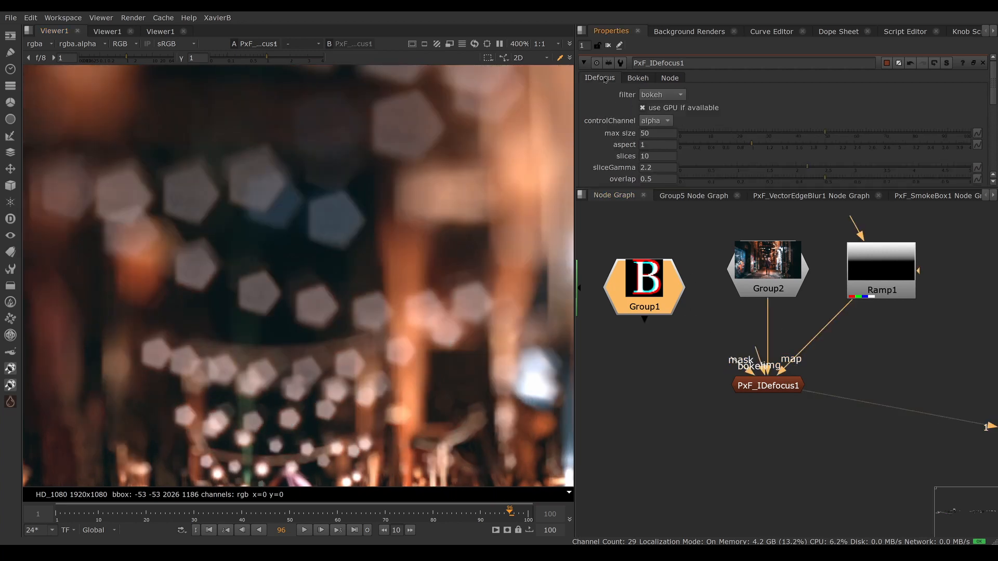
drag(622, 188, 640, 296)
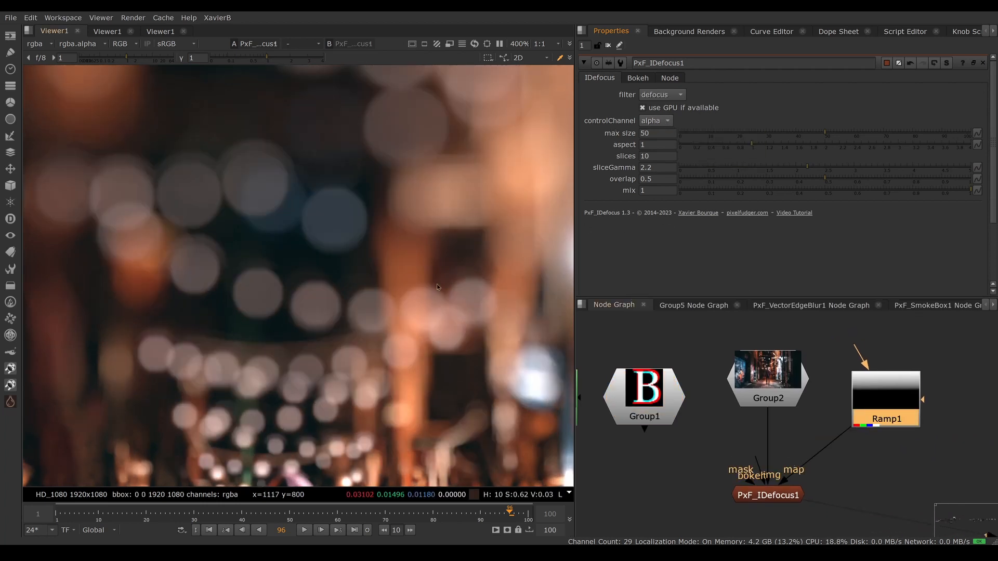
scroll(423, 312, down, 2)
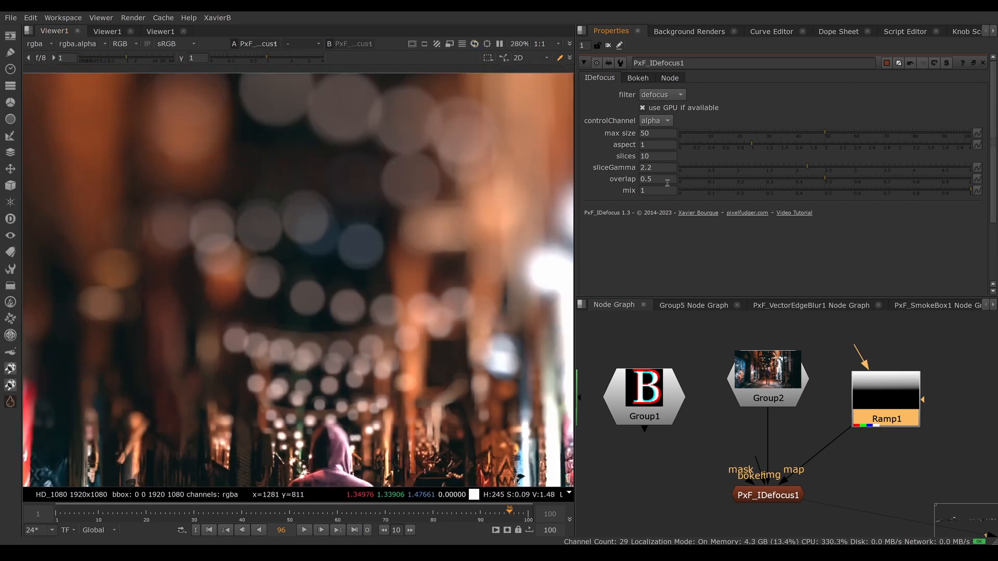
click(661, 124)
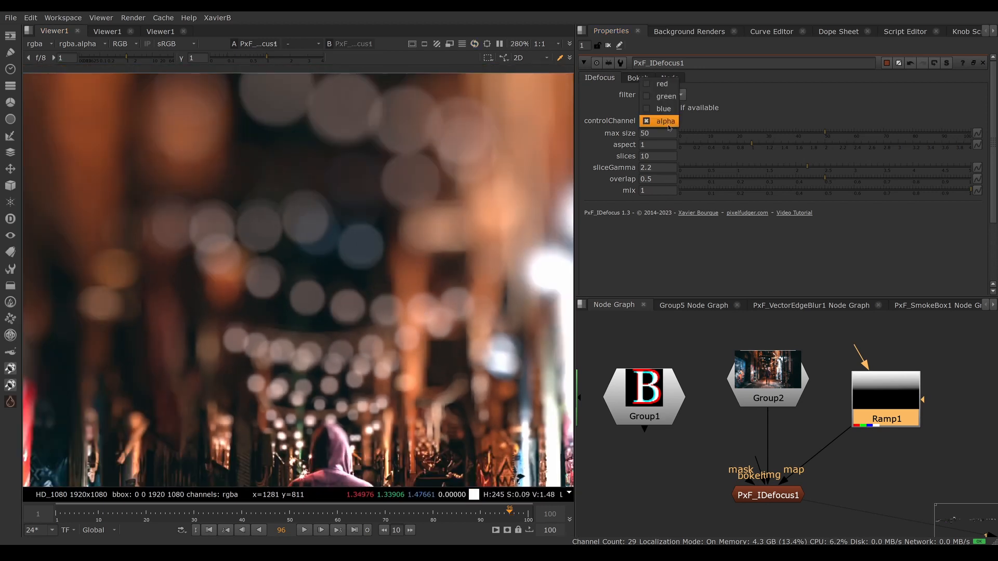
click(712, 117)
Step: Try max sizes of 10, 50 and 100 for the defocus, and restore 50
click(651, 134)
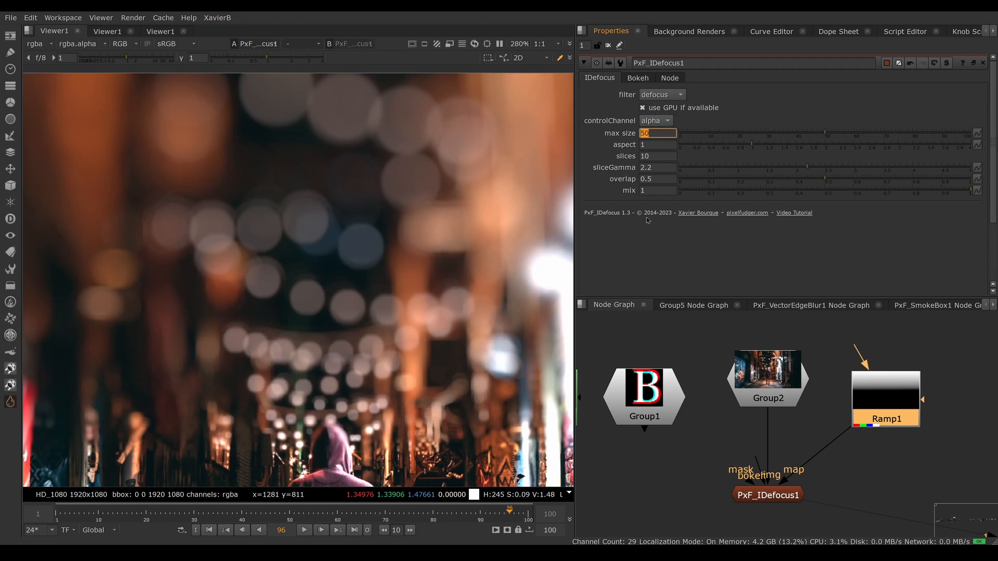
text(10)
key(Return)
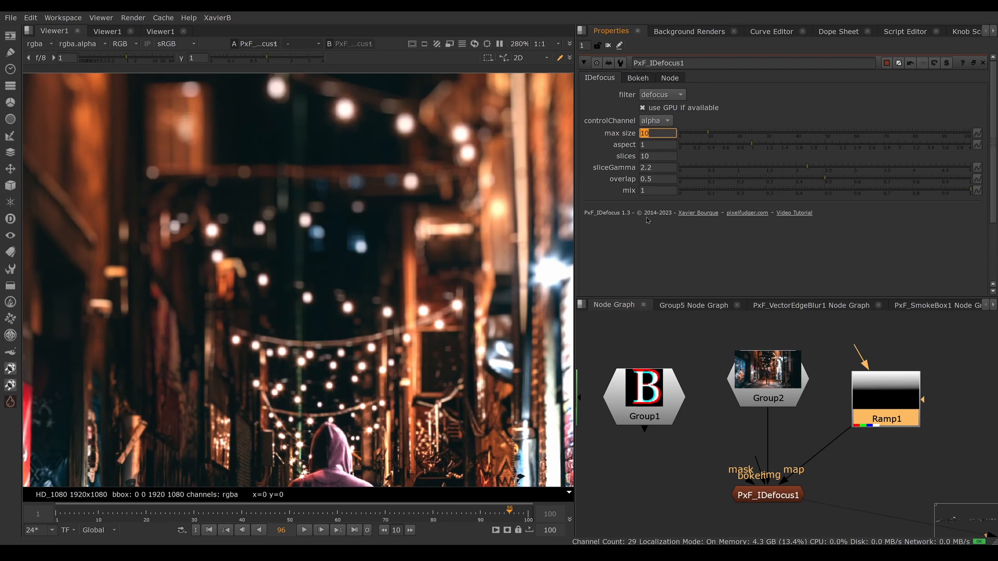
text(50)
key(Return)
text(10)
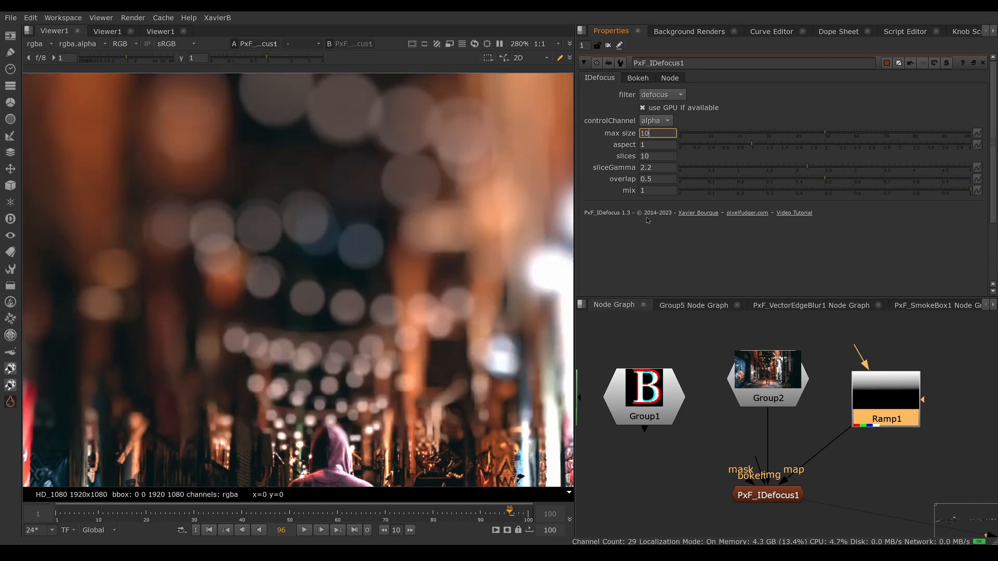
key(Return)
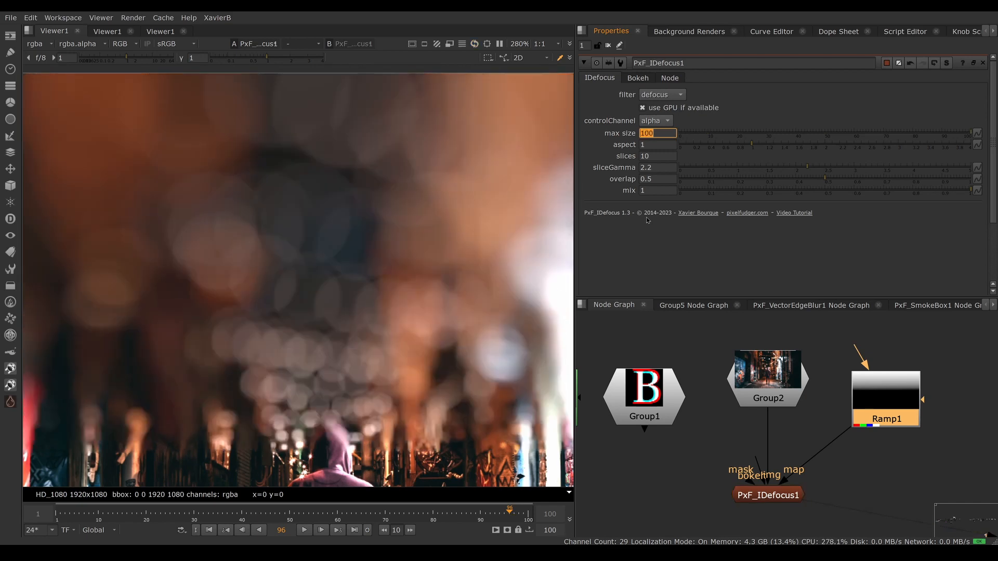
text(50)
key(Return)
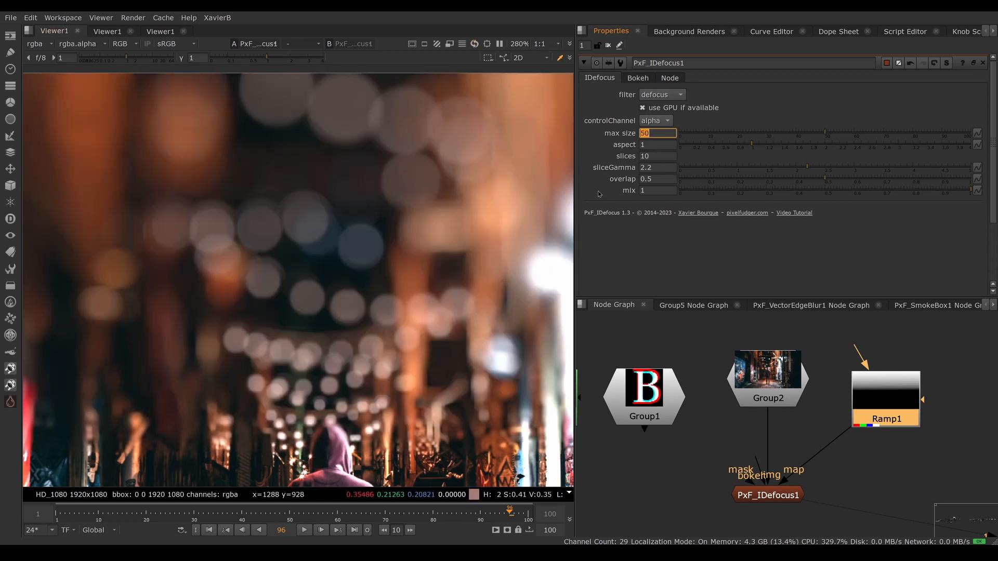
Step: Set the aspect of the defocus to 0.5
click(660, 145)
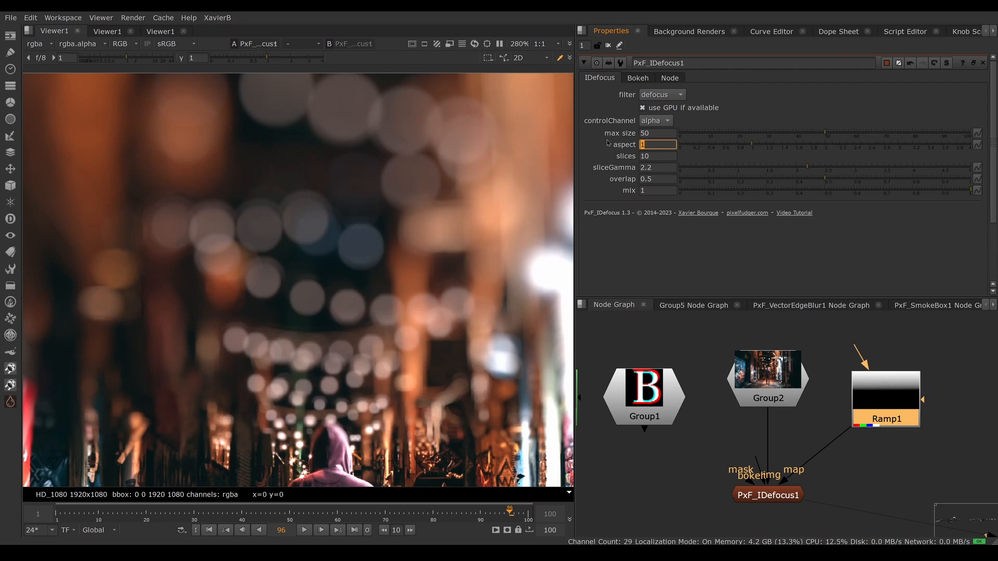
text(0.5)
key(Return)
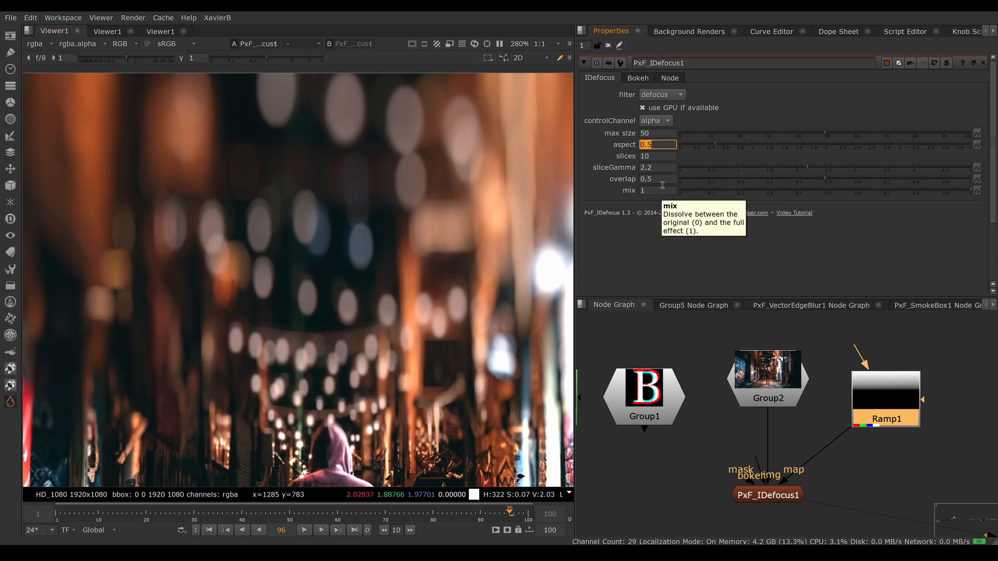
Step: Set the slice overlap to 0 to inspect hard transitions between the defocus slices
click(645, 179)
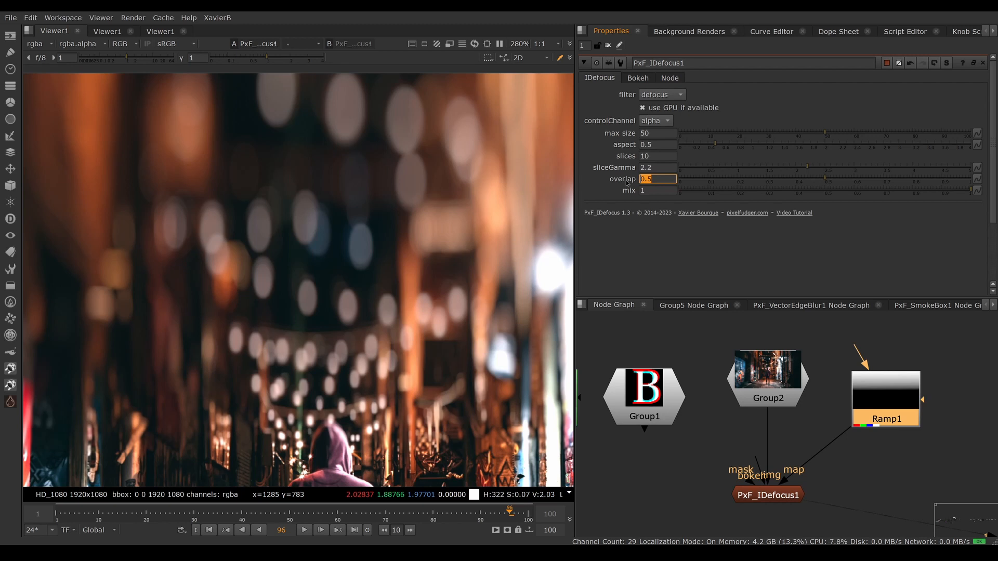
text(0)
key(Return)
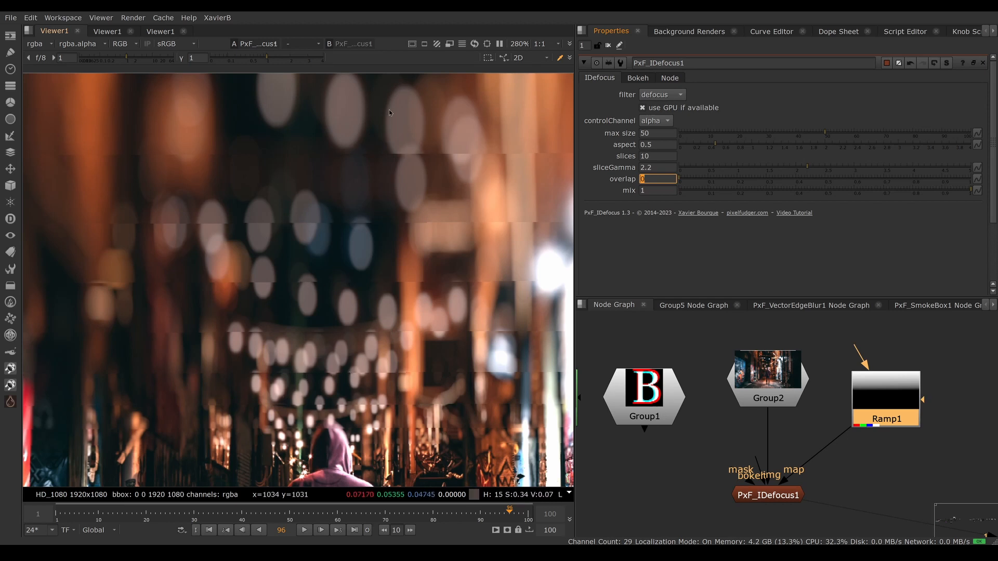
Step: Try 20 slices and then 5 slices with the overlap disabled
double_click(660, 156)
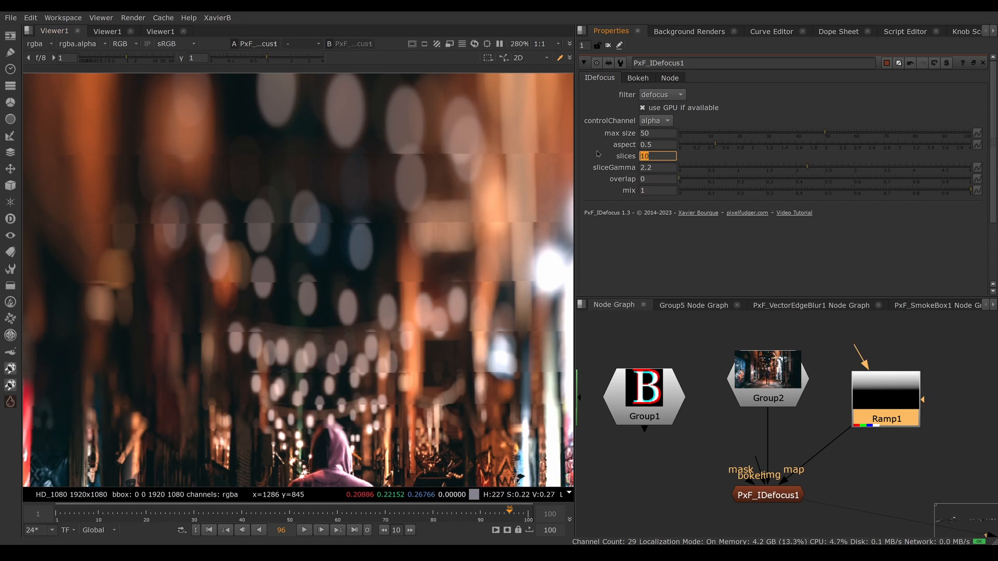
text(20)
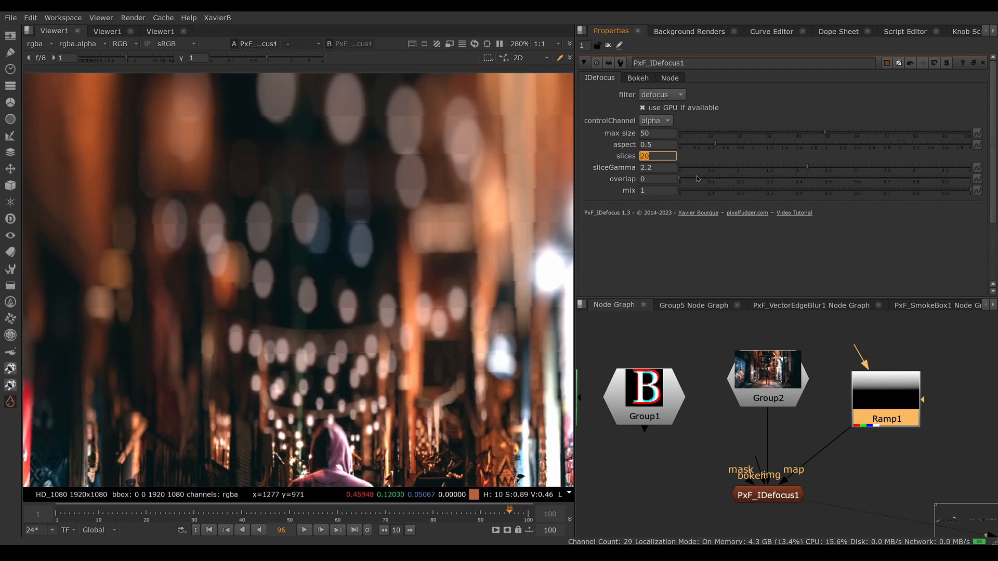
text(5)
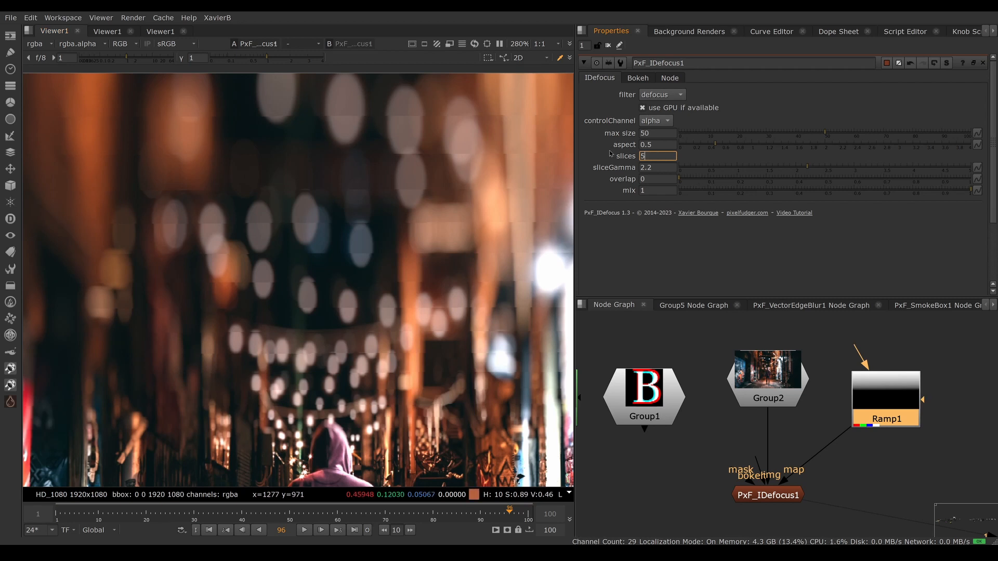
key(Return)
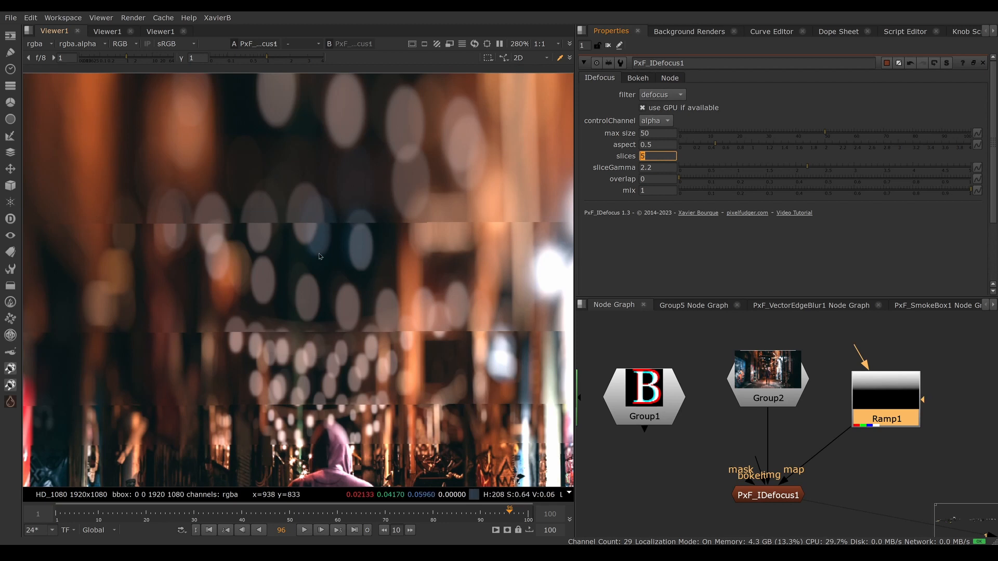
Step: Try a slice overlap of 0.1, restore it to 0.5 and inspect the blending in the image
click(650, 179)
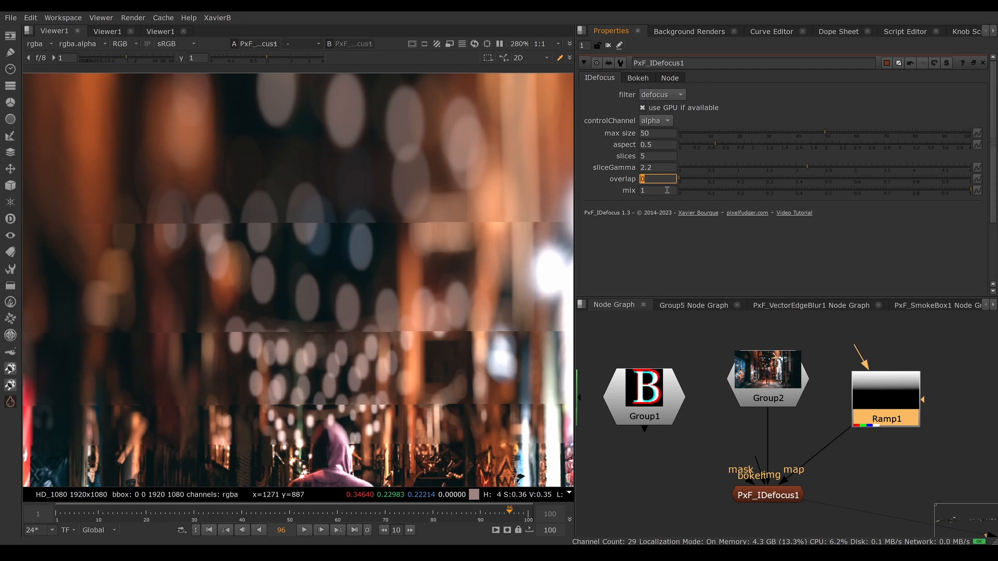
text(0.1)
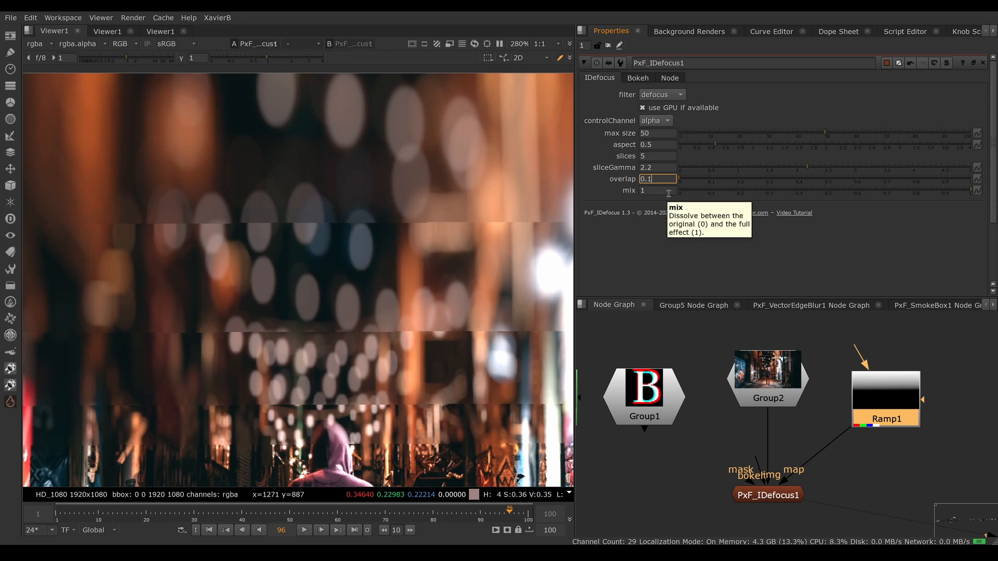
key(Return)
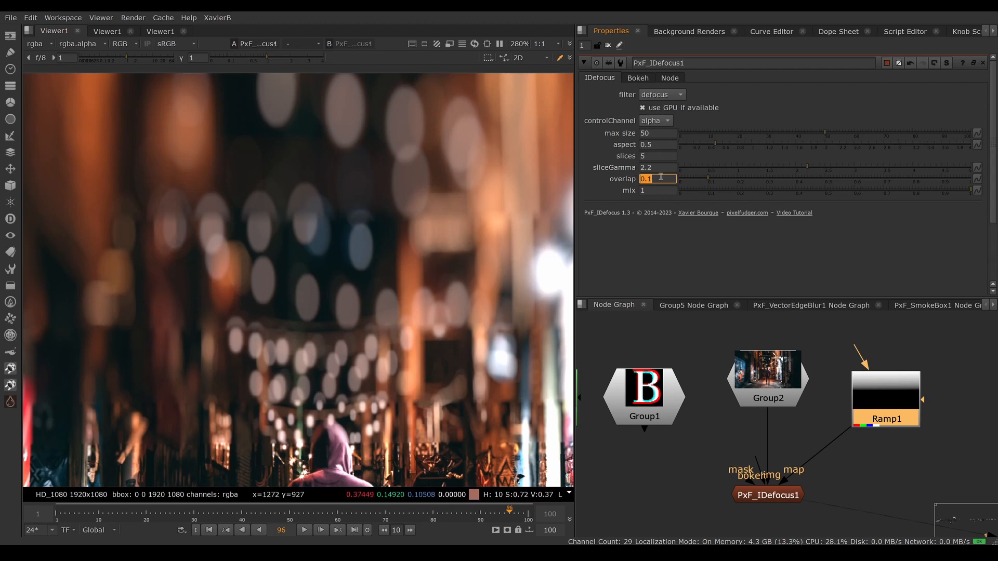
text(0.5)
key(Return)
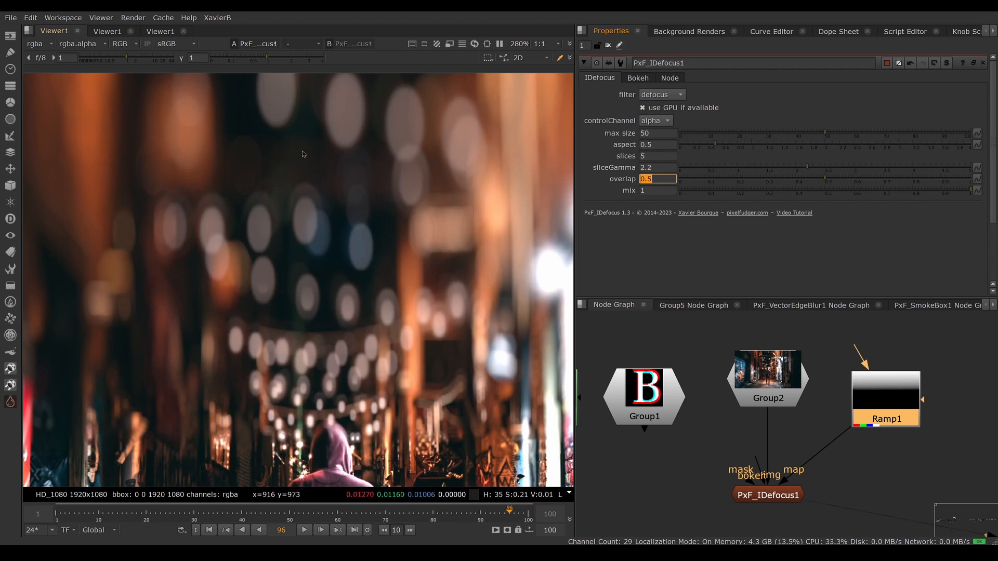
drag(283, 183, 307, 208)
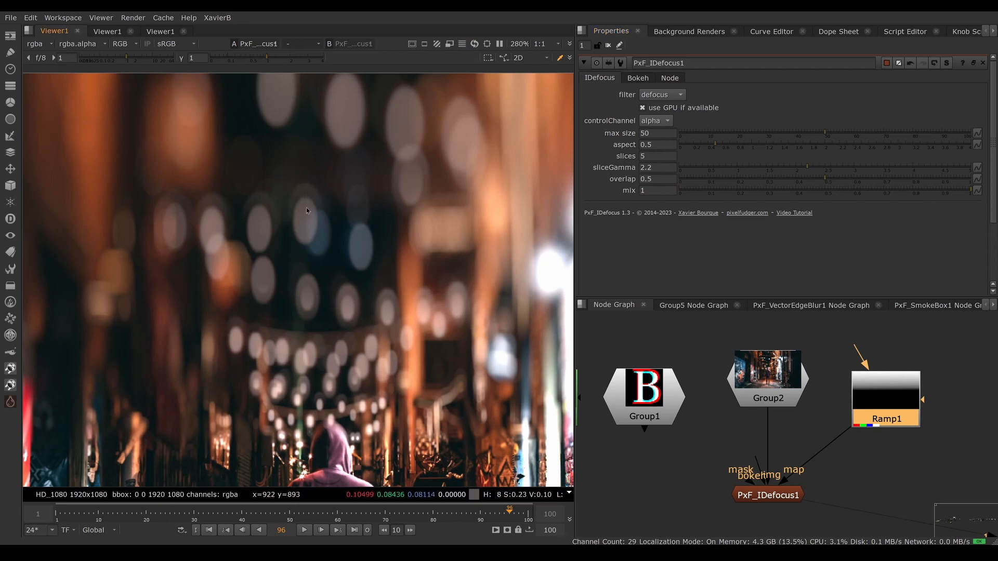
Step: Set the number of defocus slices to 20
click(656, 156)
text(20)
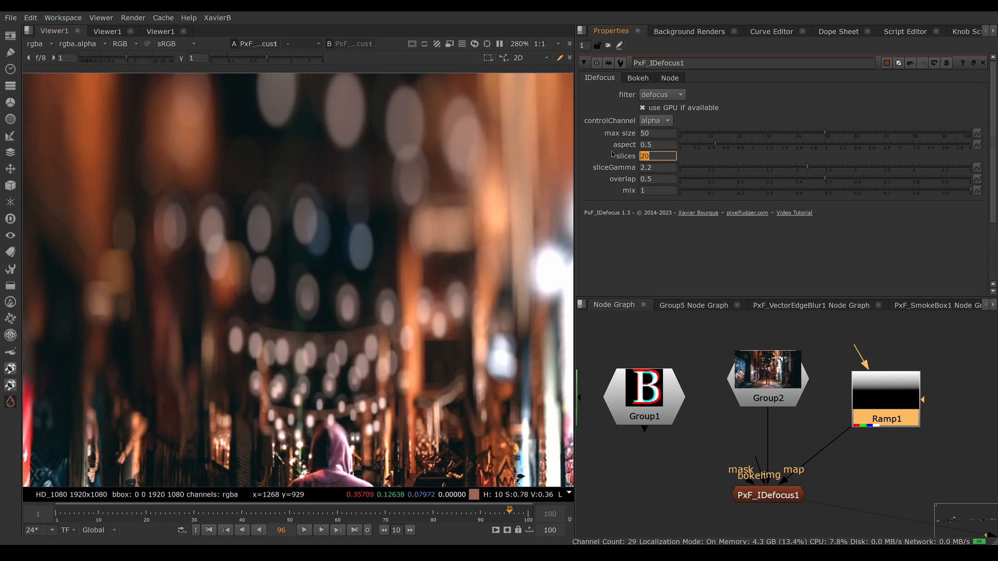
key(Return)
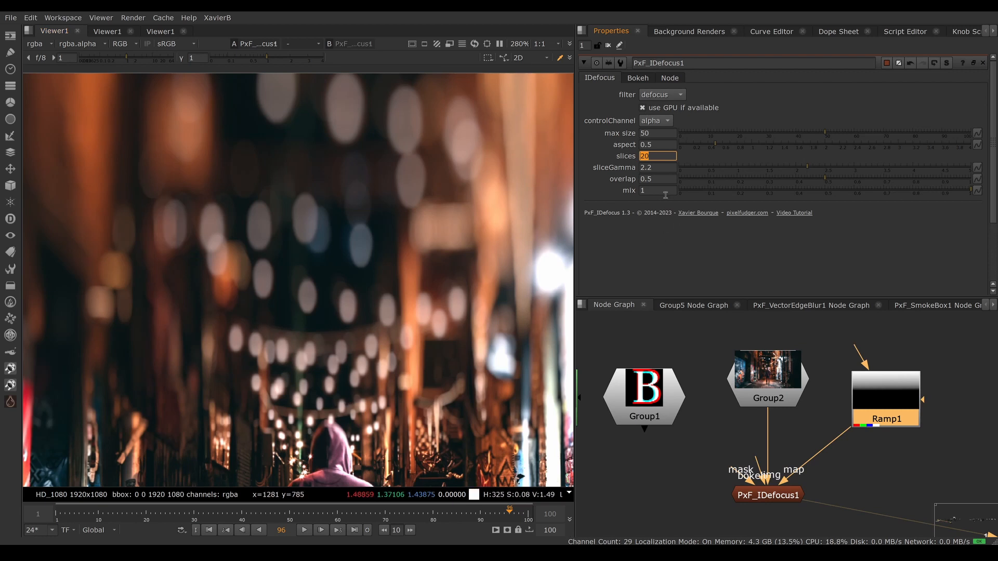
Step: Set the overlap to 0 again to examine how the 20 slices are distributed
double_click(656, 180)
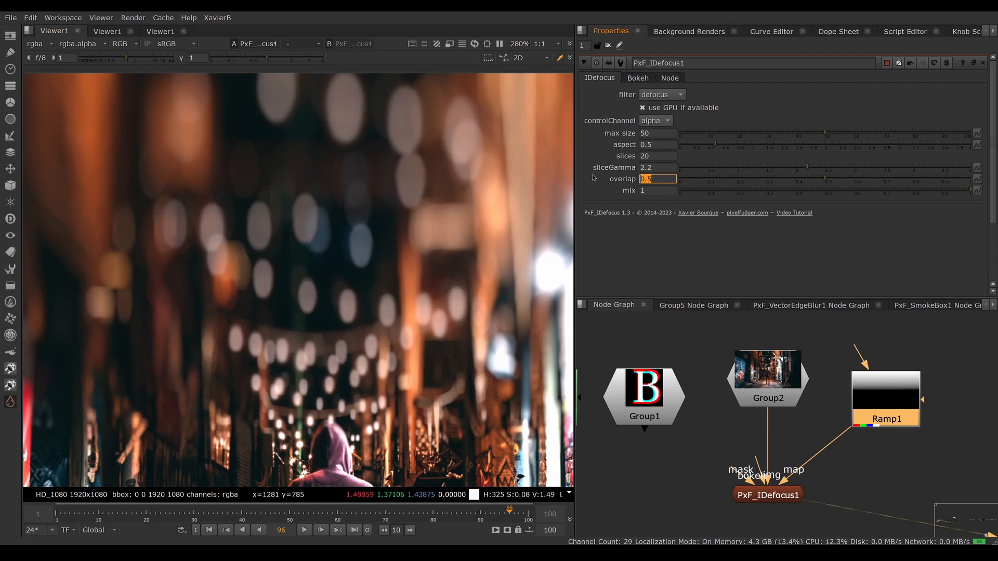
text(0)
key(Return)
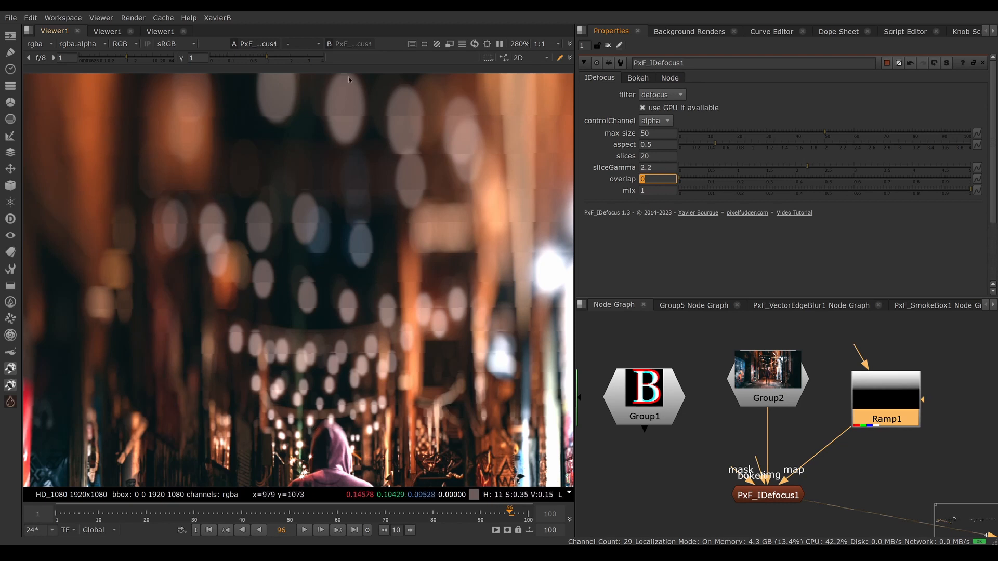
Step: Try sliceGamma values of 1 and 3 to compare the slice distribution, and restore 2.2
click(647, 167)
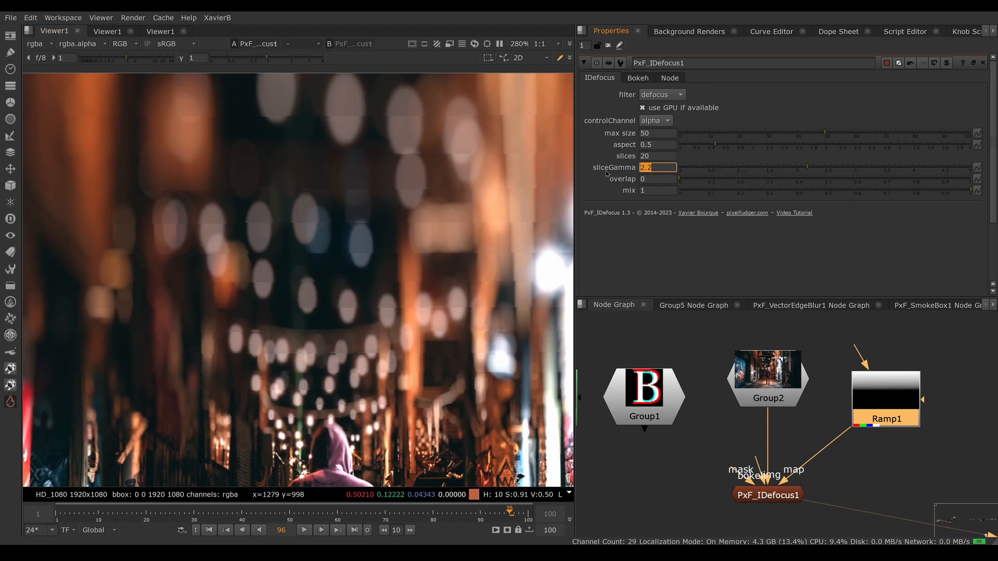
text(1)
key(Return)
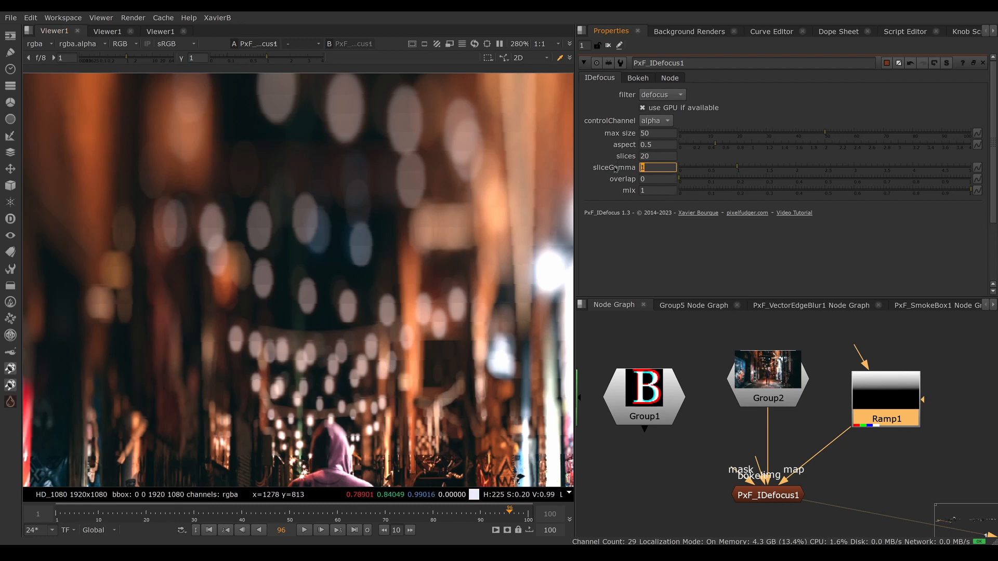
text(3)
key(Return)
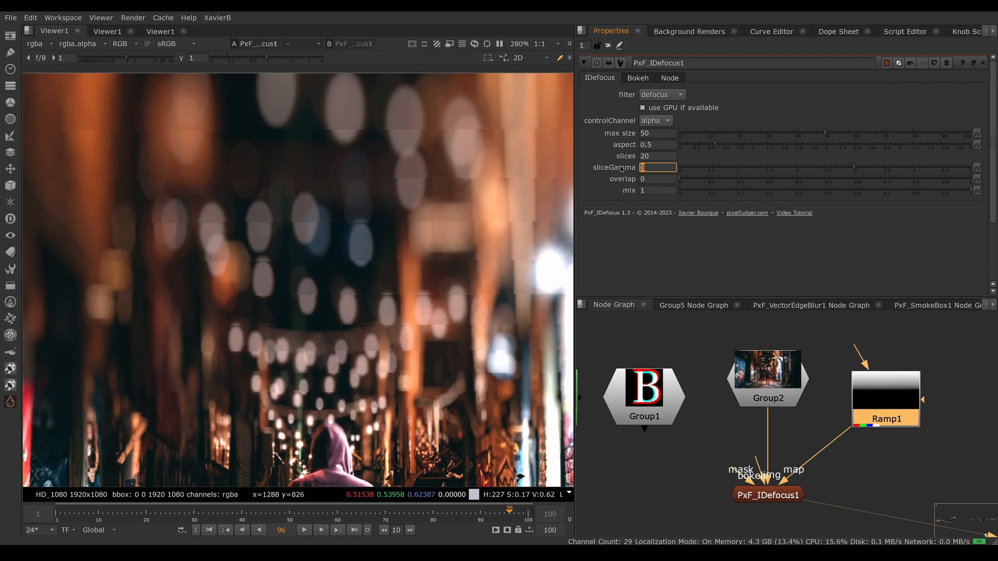
text(2.2)
key(Return)
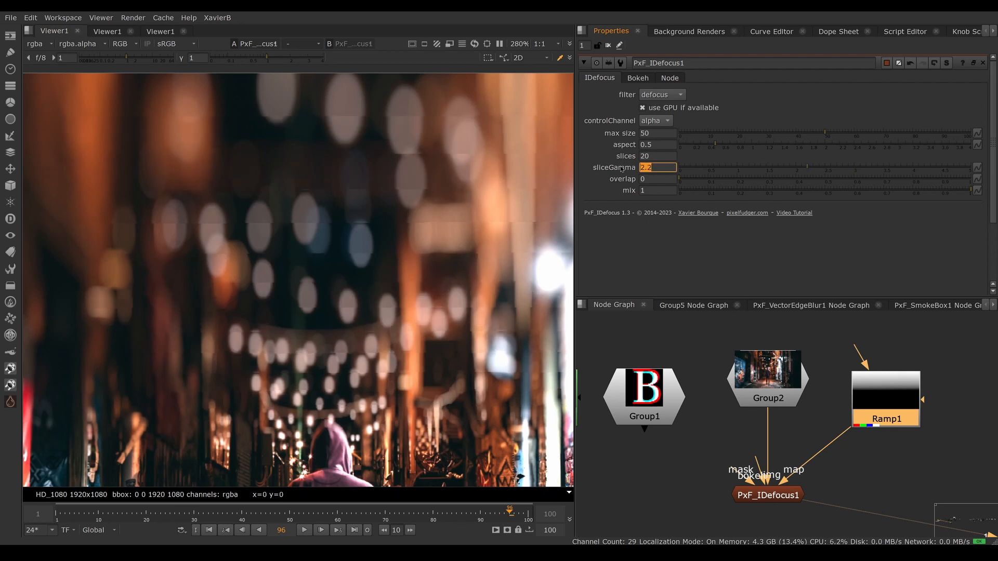
Step: Restore the slice overlap to 0.5 and open the mix value for editing
key(Tab)
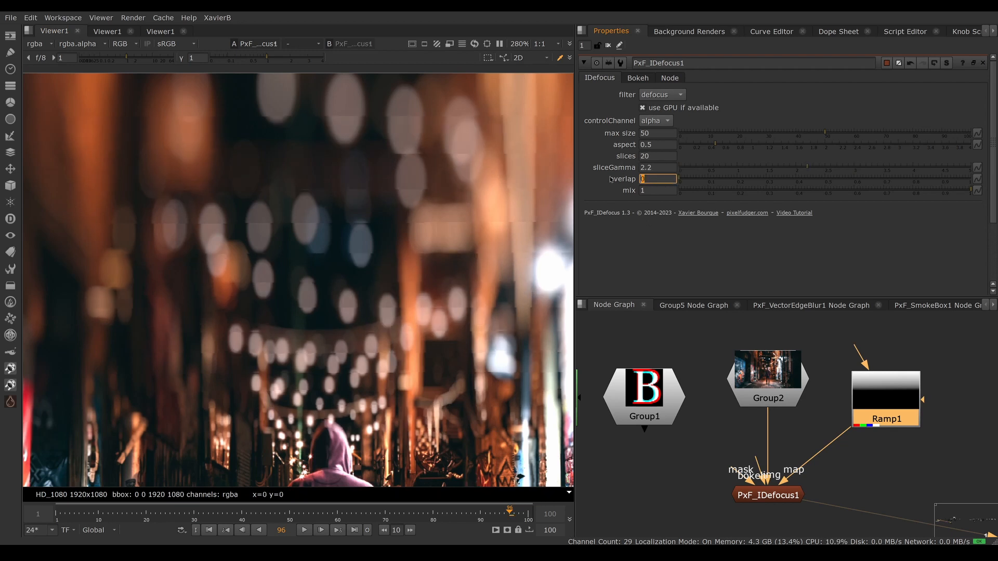
text(0.5)
key(Return)
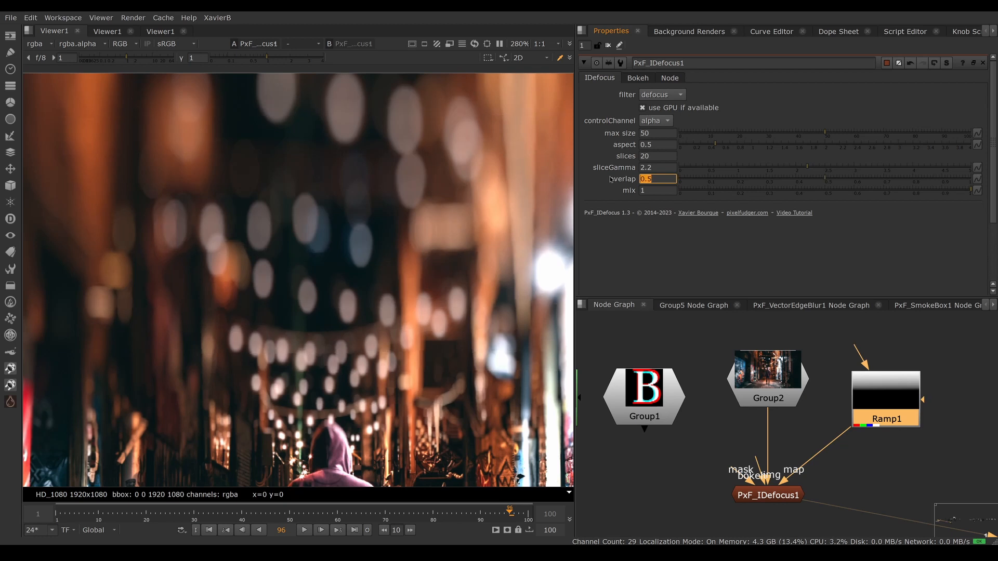
key(Tab)
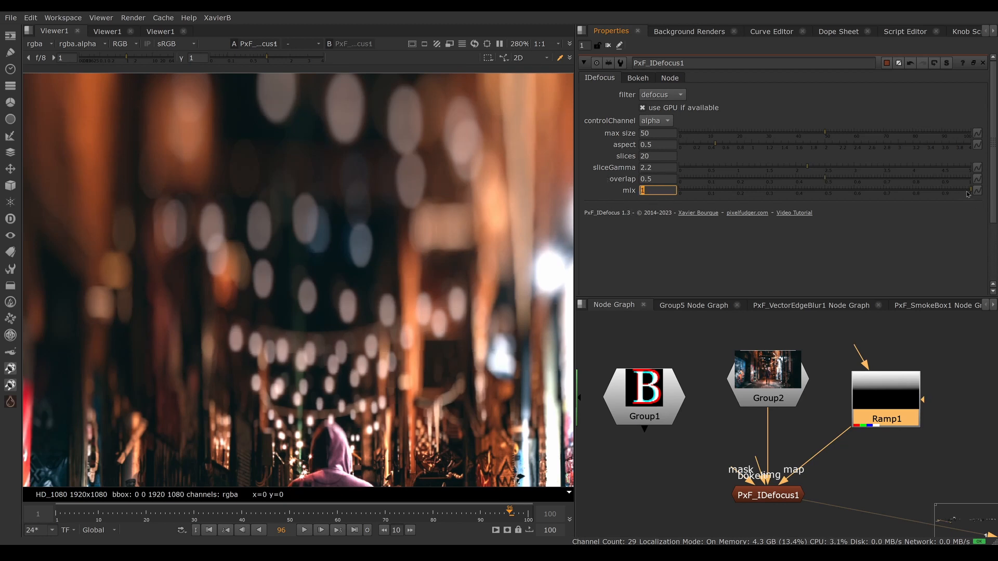
Step: Try a lower mix value of 0.252 to compare the blend with the original image, and restore 1
click(920, 190)
click(753, 193)
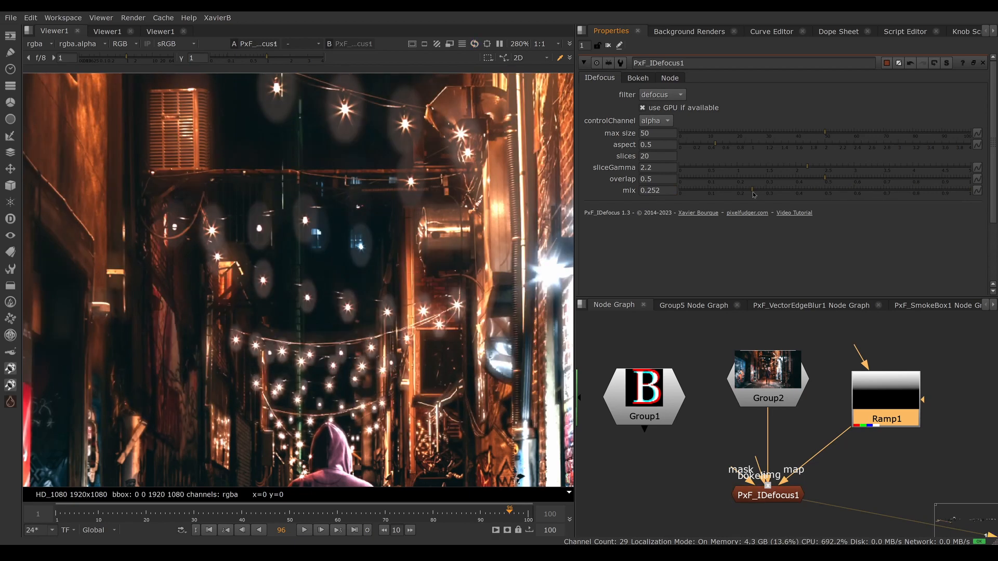
drag(753, 194, 972, 194)
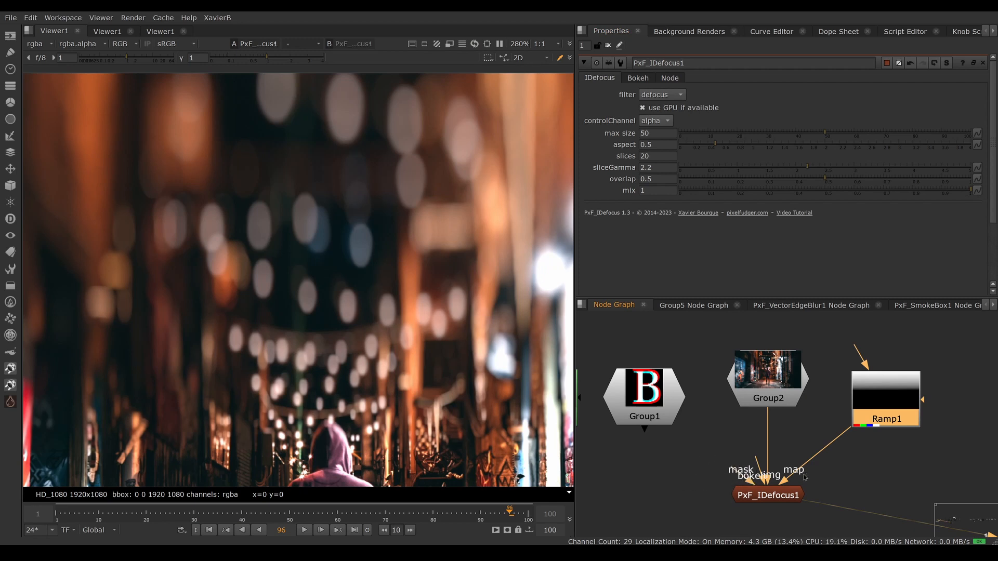
Step: Place the Roto1 node beside PxF_IDefocus1 and connect the defocus node's mask input to it
middle_drag(721, 462, 747, 423)
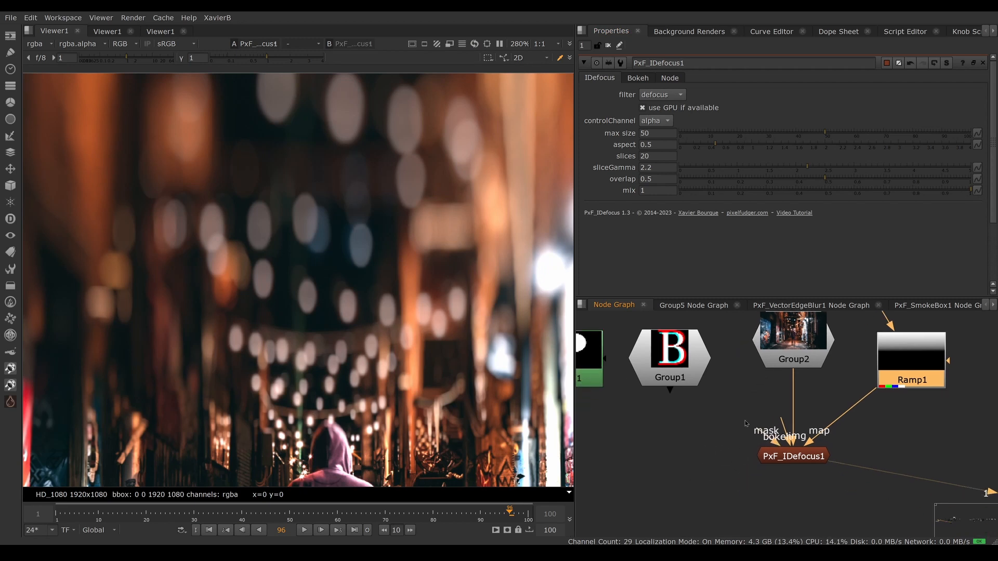
scroll(673, 407, down, 2)
drag(597, 374, 641, 417)
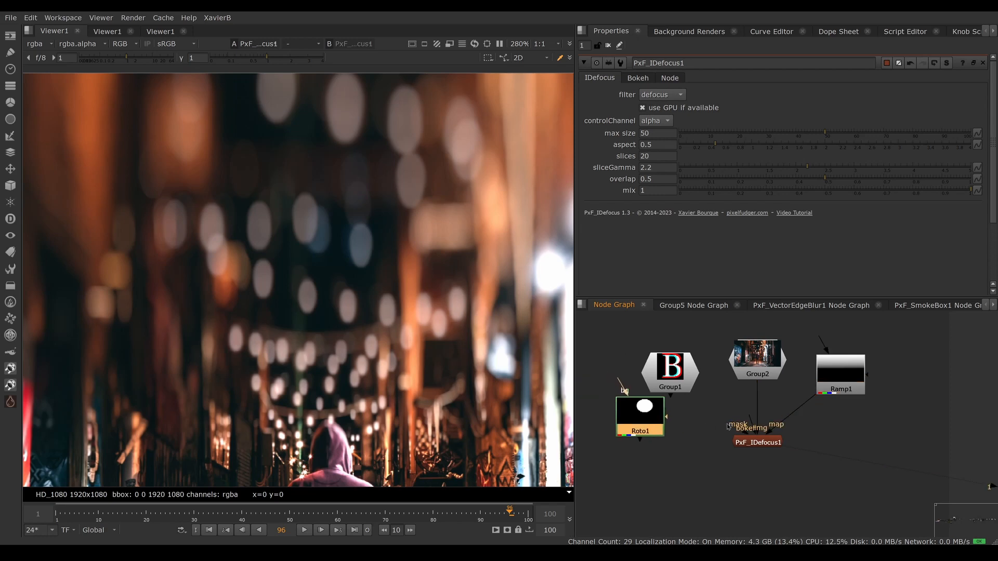
drag(729, 427, 649, 421)
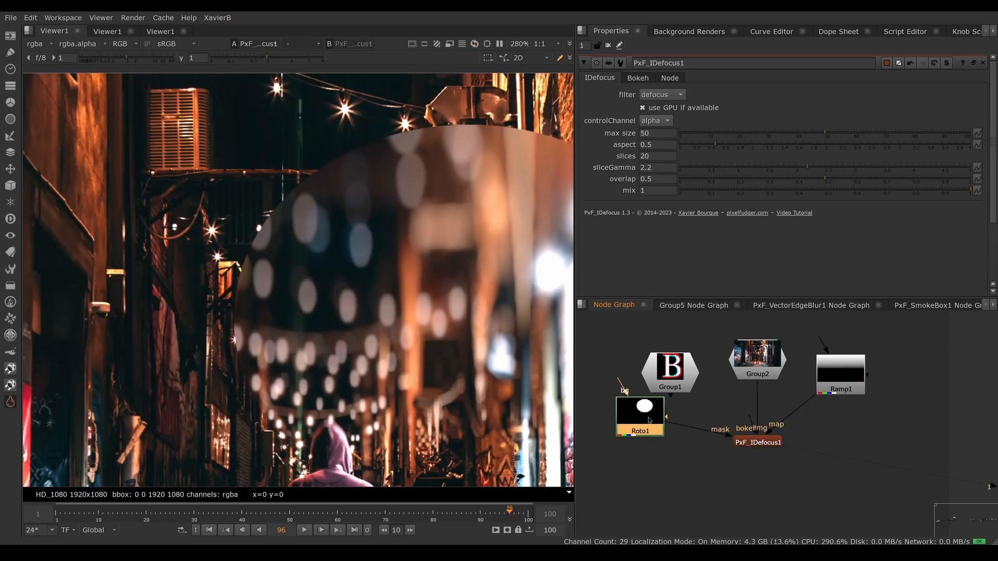
Step: Open the Roto1 properties to examine the ellipse mask over the alley image, and move the node slightly lower in the graph
double_click(641, 415)
scroll(442, 354, down, 3)
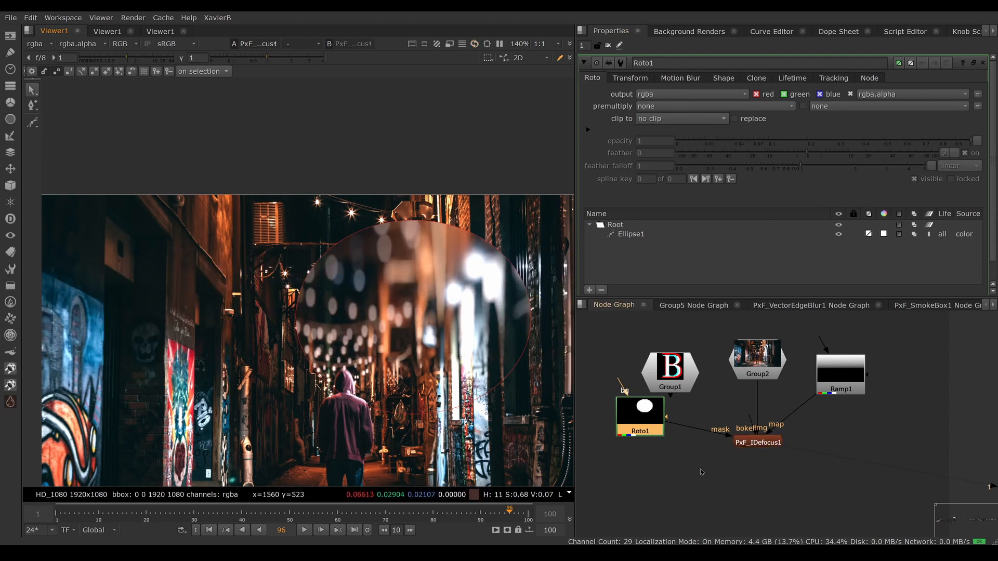
drag(659, 426, 657, 440)
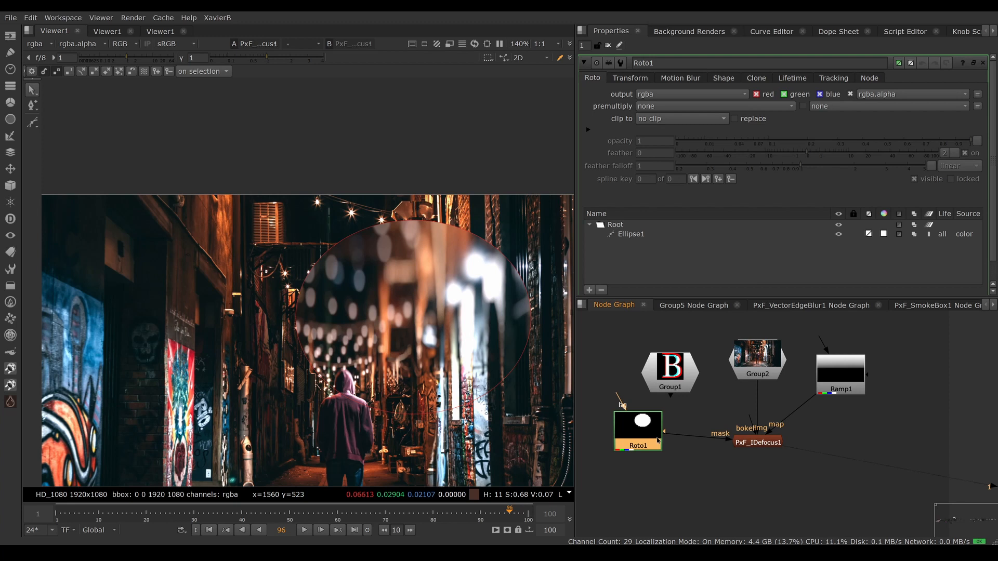